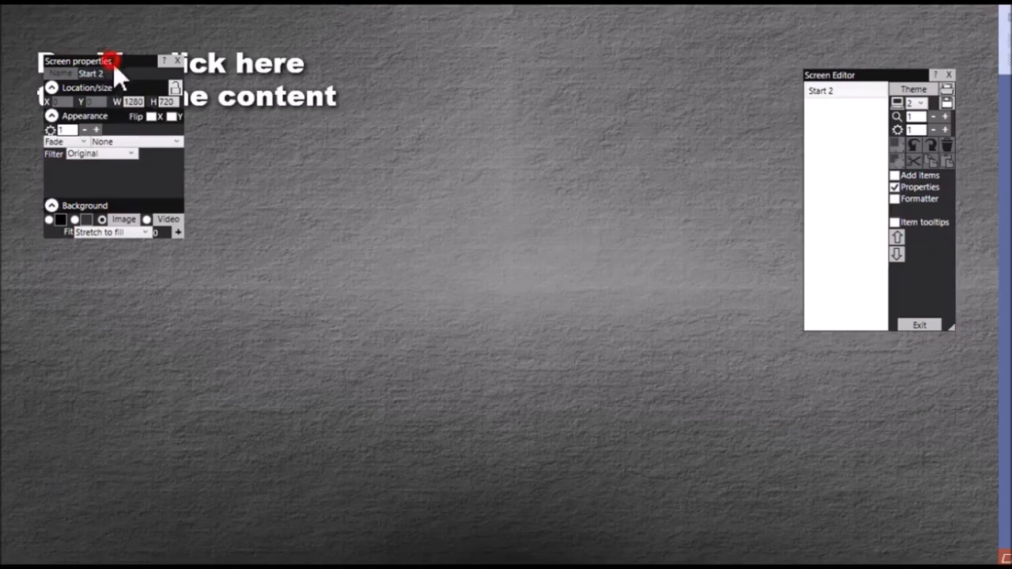
Step: Add a new screen named Start and move it below the existing Start 2 screen in the screen list
click(915, 176)
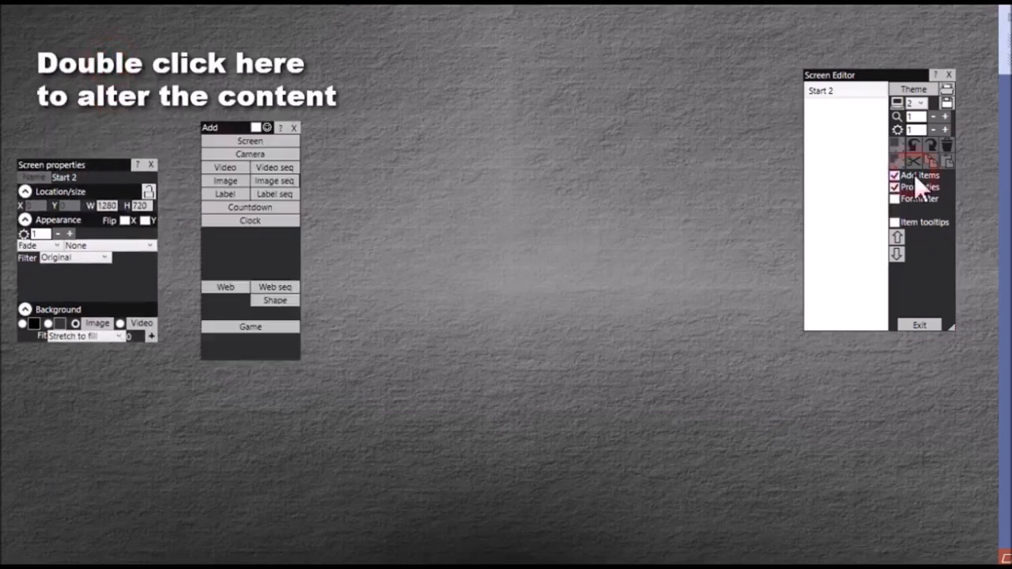
click(265, 141)
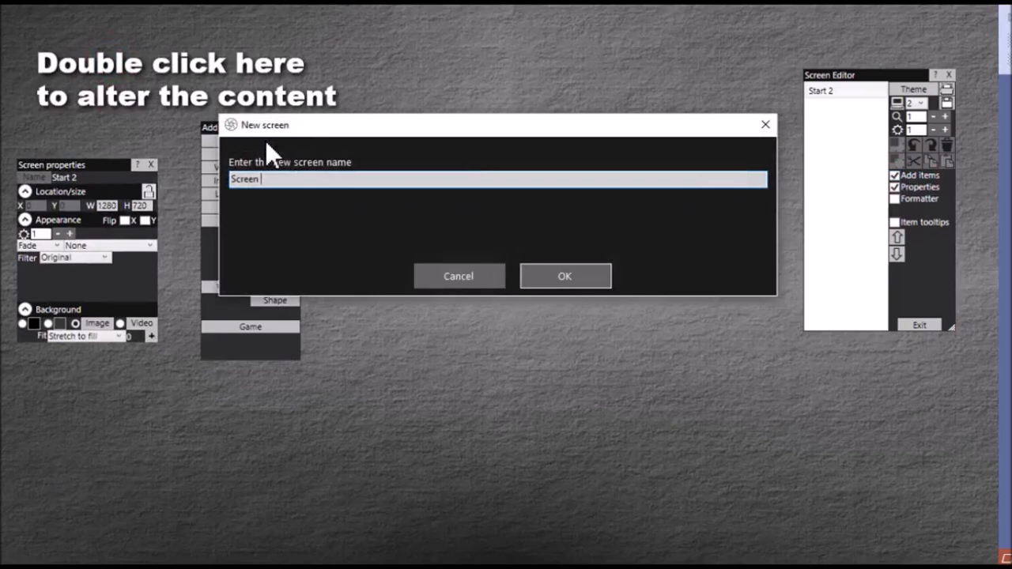
key(BackSpace)
key(BackSpace)
key(BackSpace)
key(BackSpace)
key(BackSpace)
key(BackSpace)
key(BackSpace)
key(BackSpace)
text(Start)
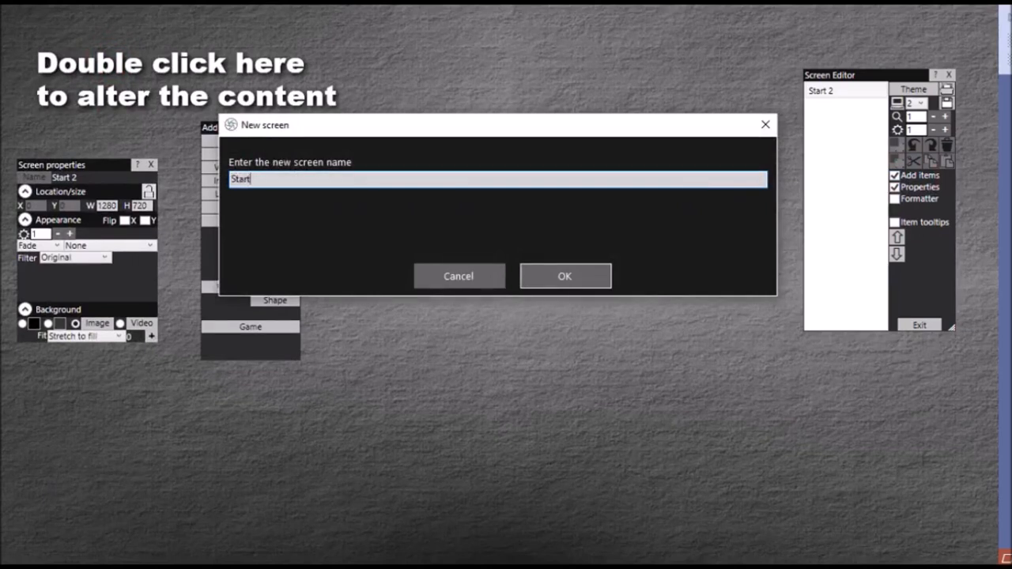
click(575, 276)
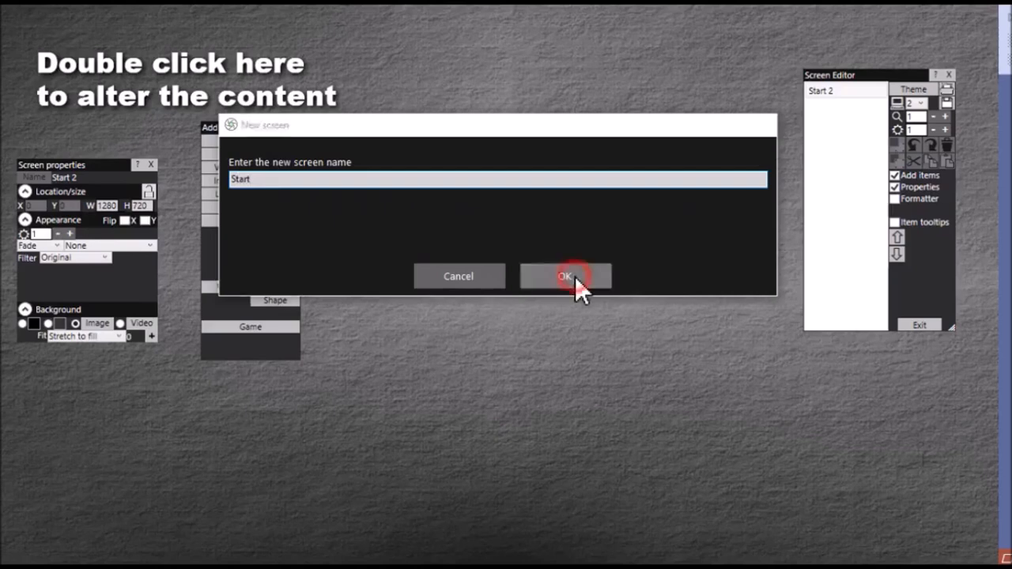
click(865, 95)
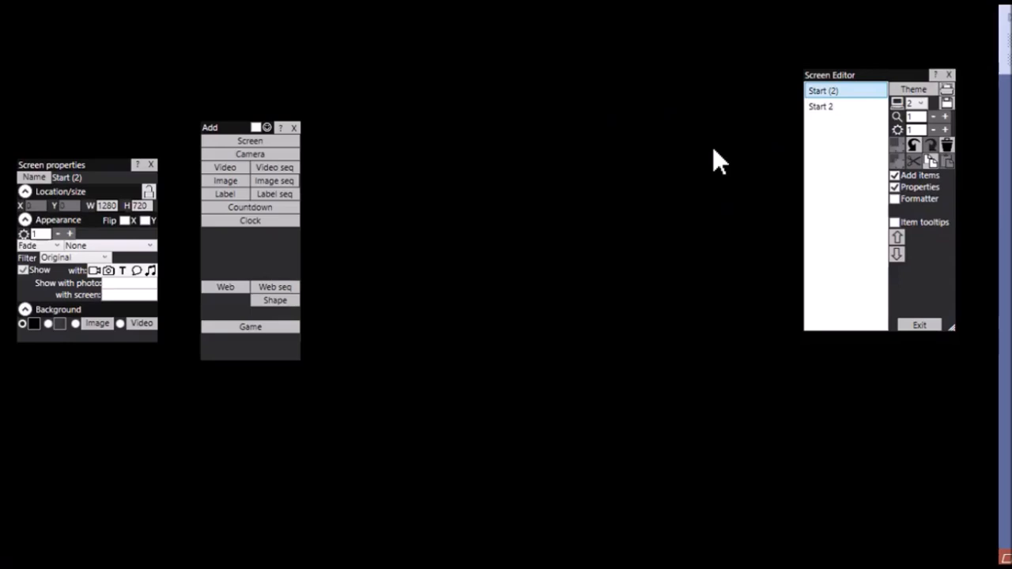
click(897, 253)
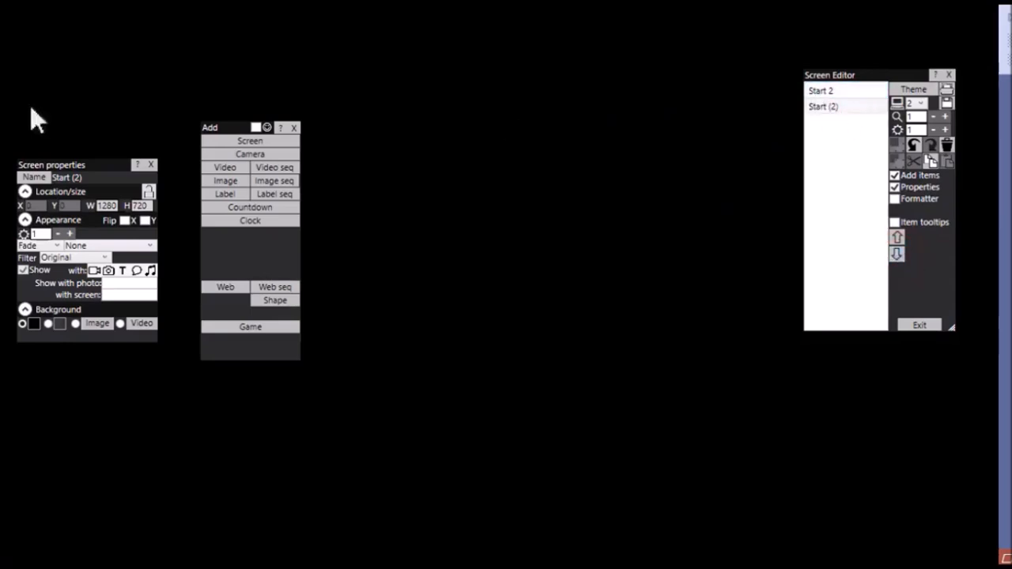
Step: Add a new screen named Get ready
click(279, 141)
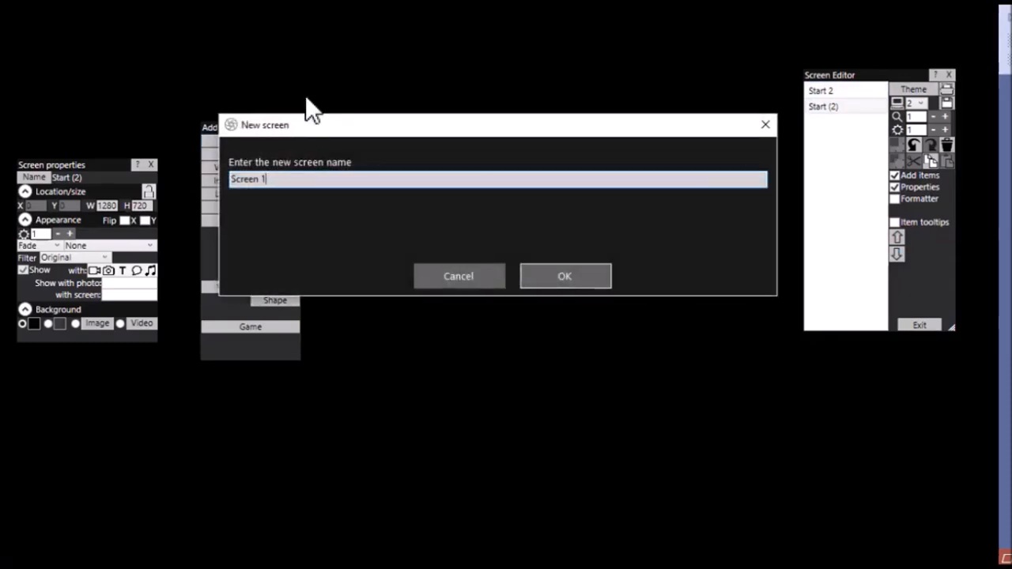
key(BackSpace)
key(BackSpace)
key(BackSpace)
key(BackSpace)
key(BackSpace)
key(BackSpace)
key(BackSpace)
key(BackSpace)
text(Get ready)
click(581, 274)
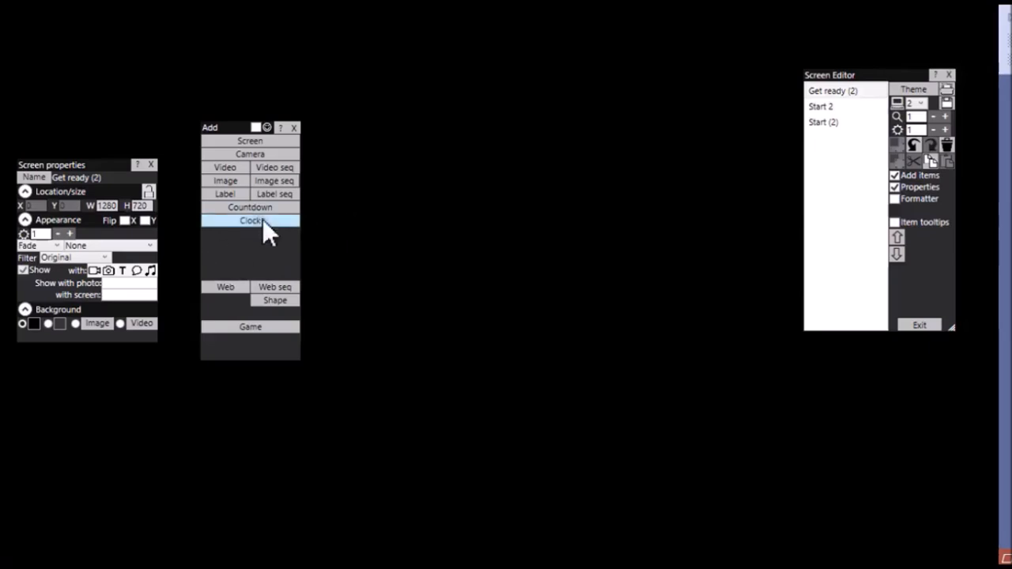
Step: Add a new screen named Countdown
click(262, 143)
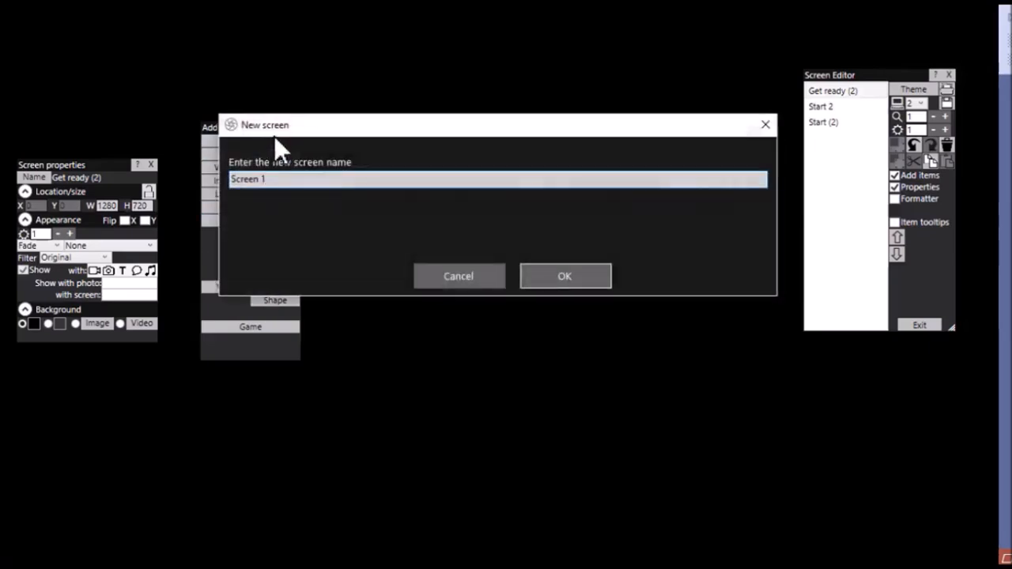
key(BackSpace)
key(BackSpace)
key(BackSpace)
key(BackSpace)
key(BackSpace)
key(BackSpace)
key(BackSpace)
key(BackSpace)
text(Countdown)
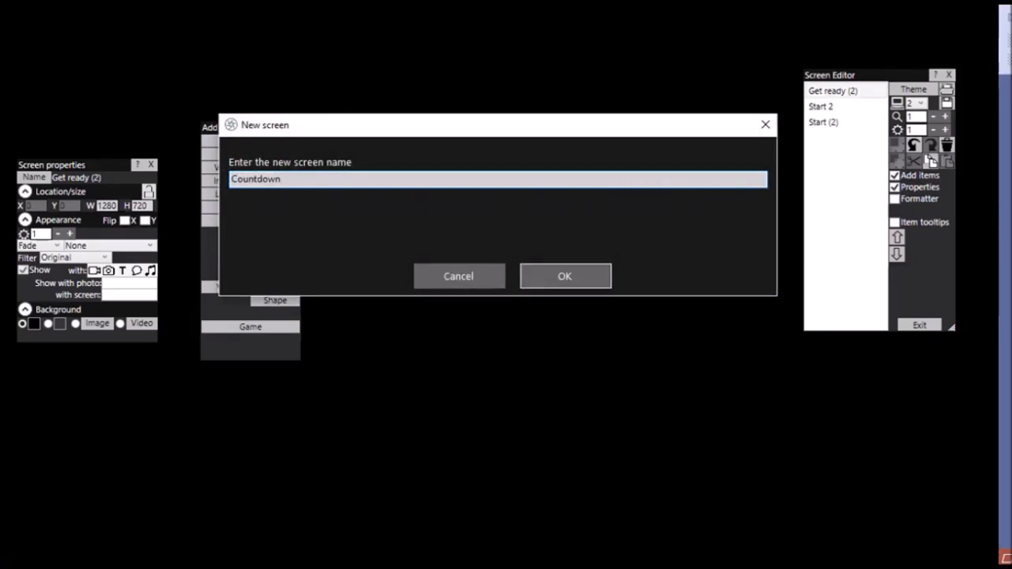
click(588, 281)
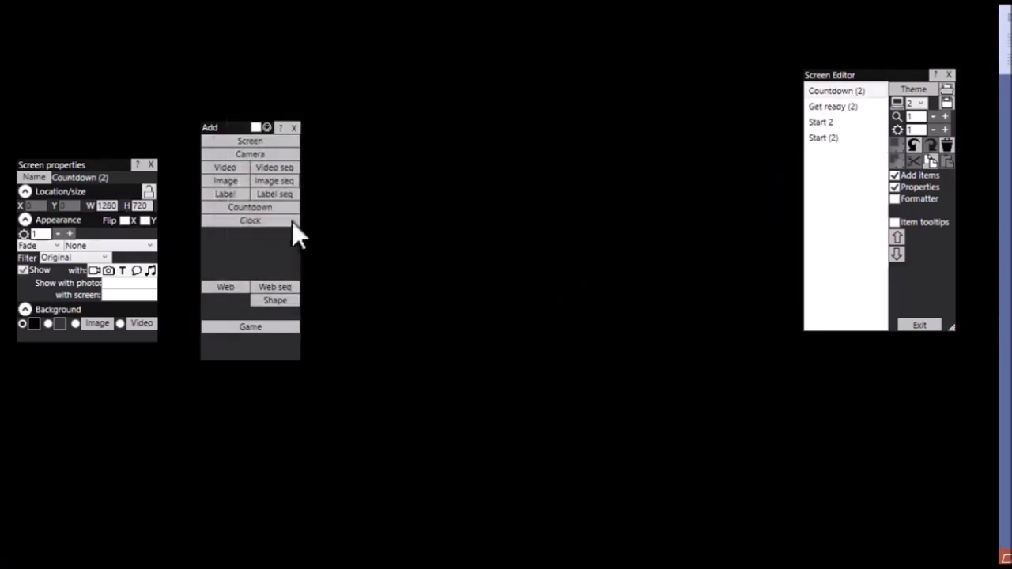
Step: Add a new screen named Record video
click(260, 140)
key(BackSpace)
key(BackSpace)
key(BackSpace)
key(BackSpace)
key(BackSpace)
key(BackSpace)
key(BackSpace)
key(BackSpace)
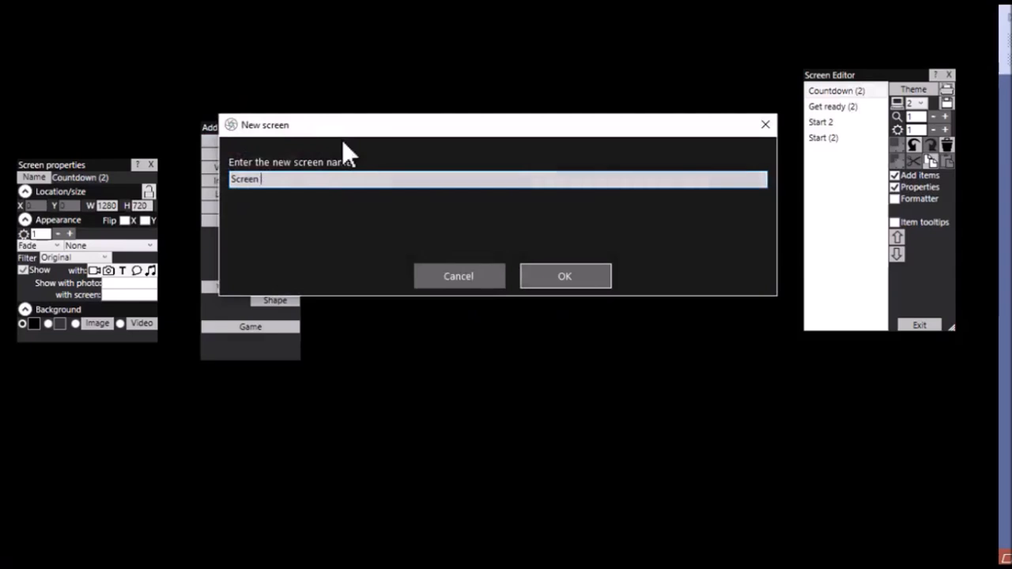
text(Record video)
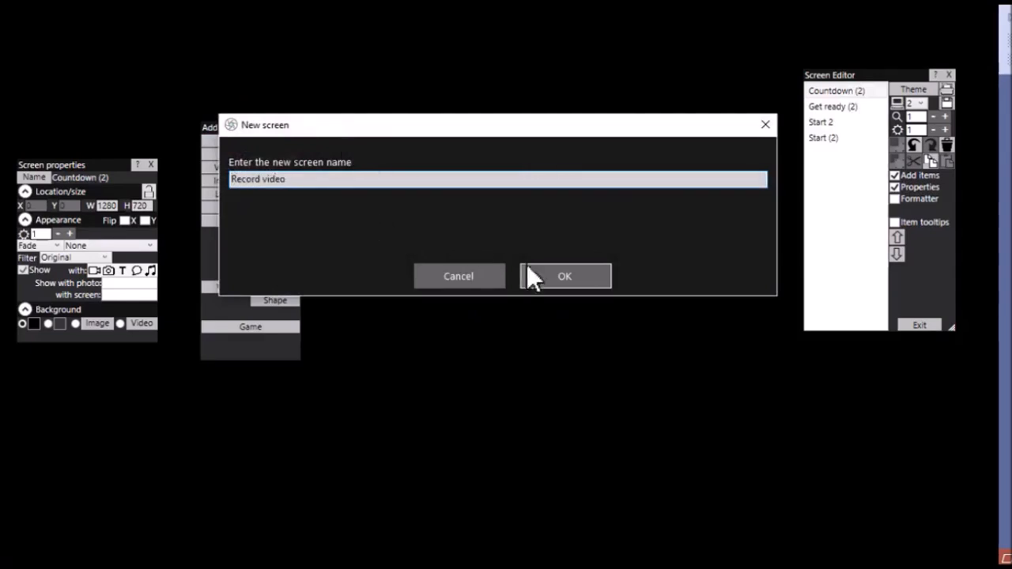
click(549, 274)
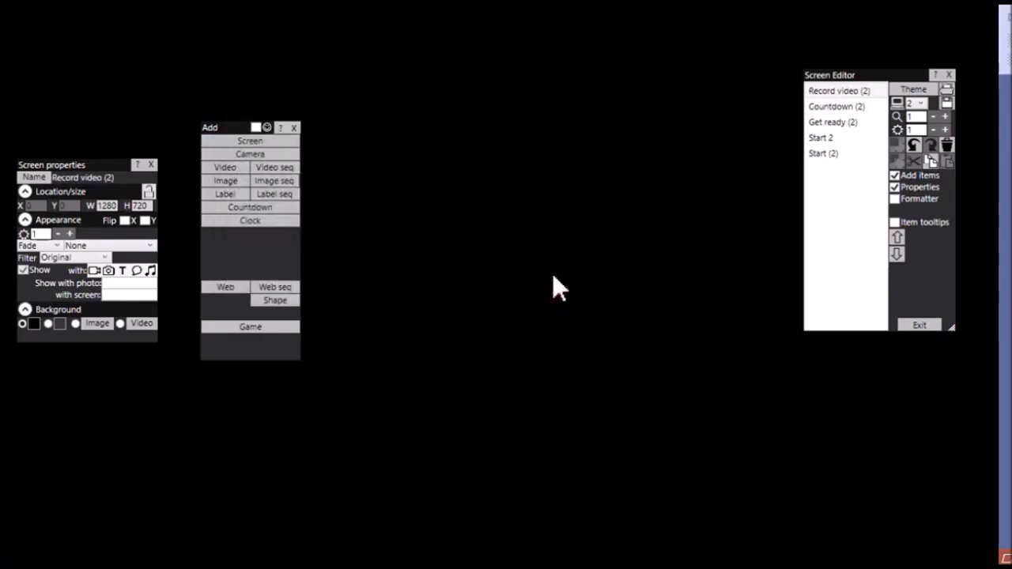
Step: Add a new screen named Show video, with a capital S
click(246, 141)
key(BackSpace)
key(BackSpace)
key(BackSpace)
key(BackSpace)
key(BackSpace)
key(BackSpace)
key(BackSpace)
key(BackSpace)
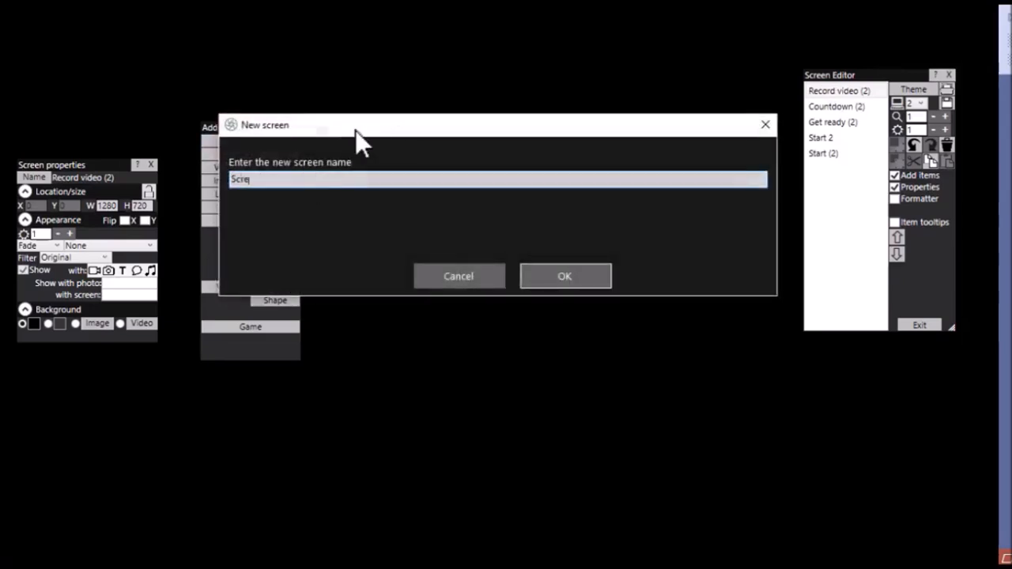
text(show video)
key(Home)
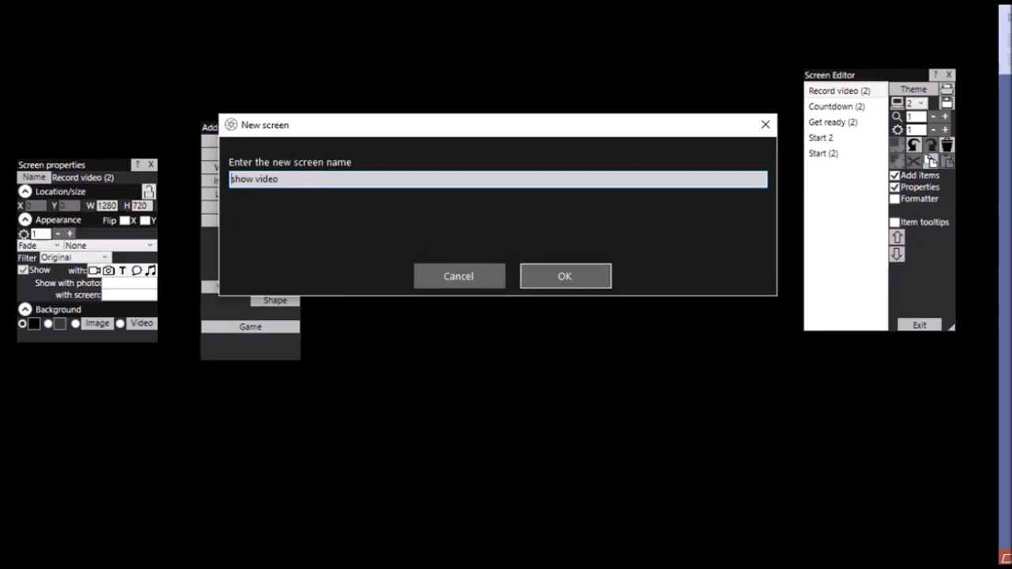
text(S)
key(Delete)
click(580, 282)
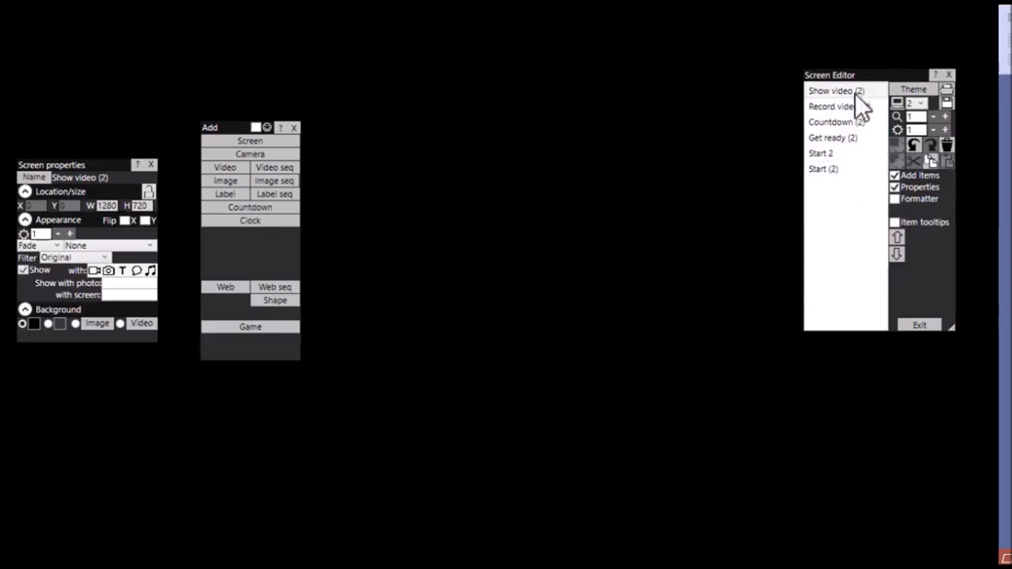
Step: Reorder the screen list by moving Get ready directly after Start (2) and Countdown directly after Get ready
click(834, 138)
click(897, 252)
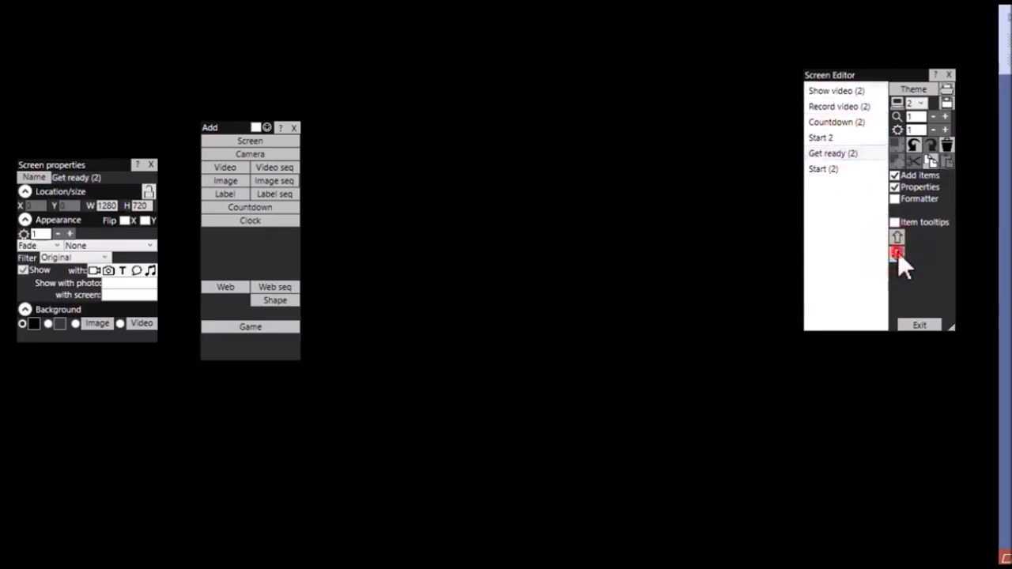
click(897, 252)
click(835, 121)
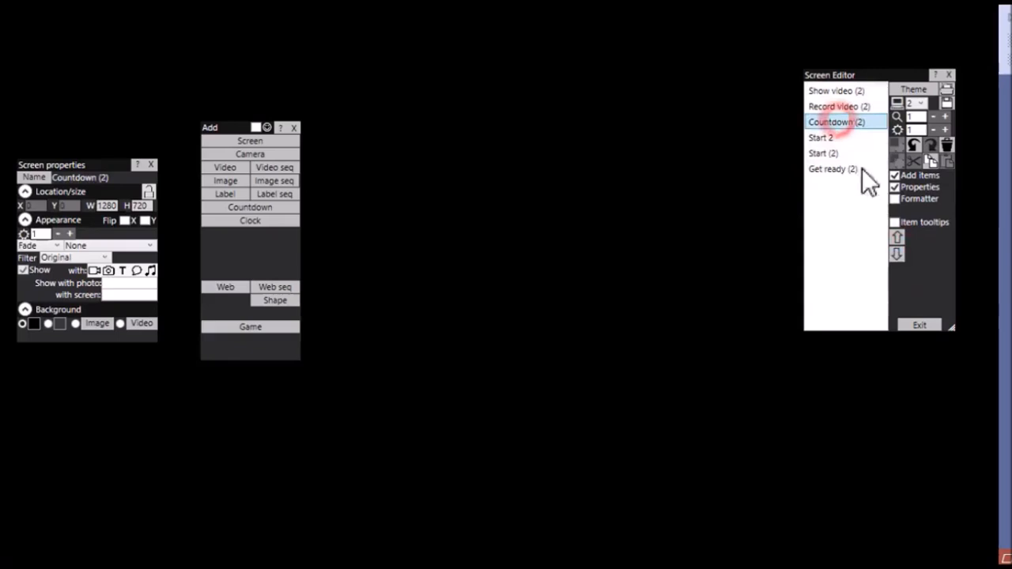
click(897, 253)
click(896, 253)
click(896, 253)
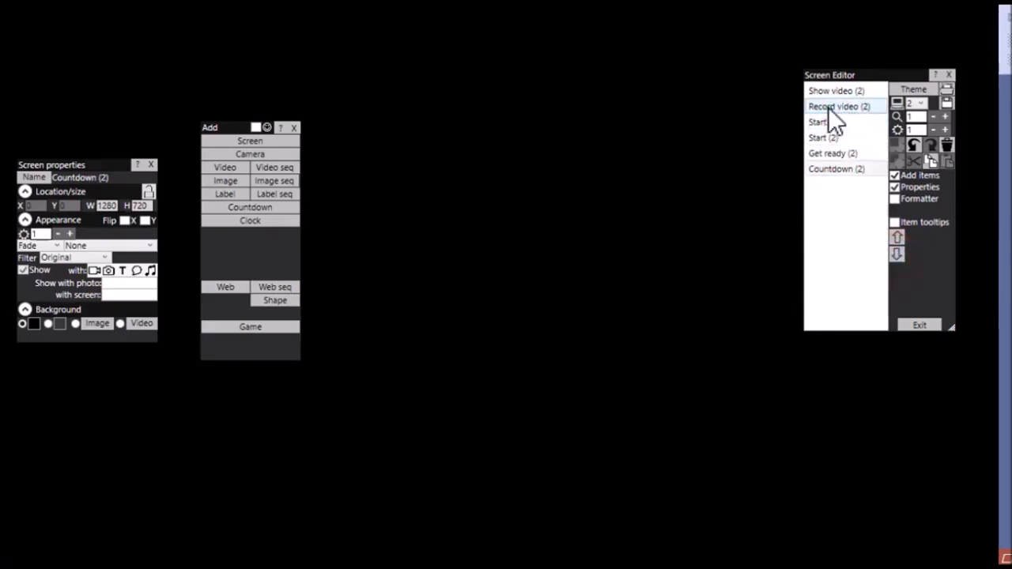
Step: Move the Record video screen after Countdown and the Show video screen to the end of the screen list
click(828, 107)
click(897, 252)
click(897, 252)
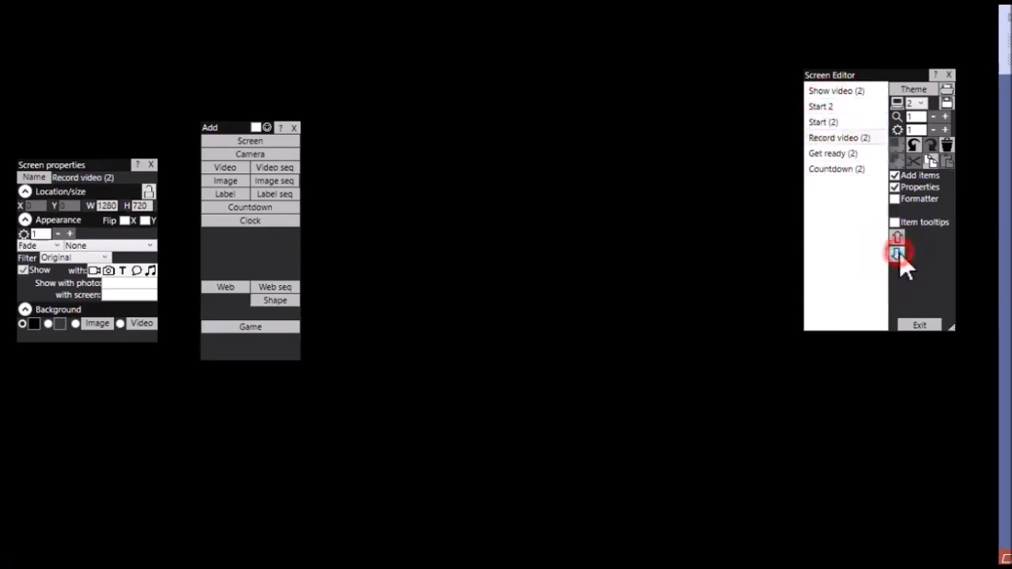
click(897, 252)
click(897, 252)
click(810, 92)
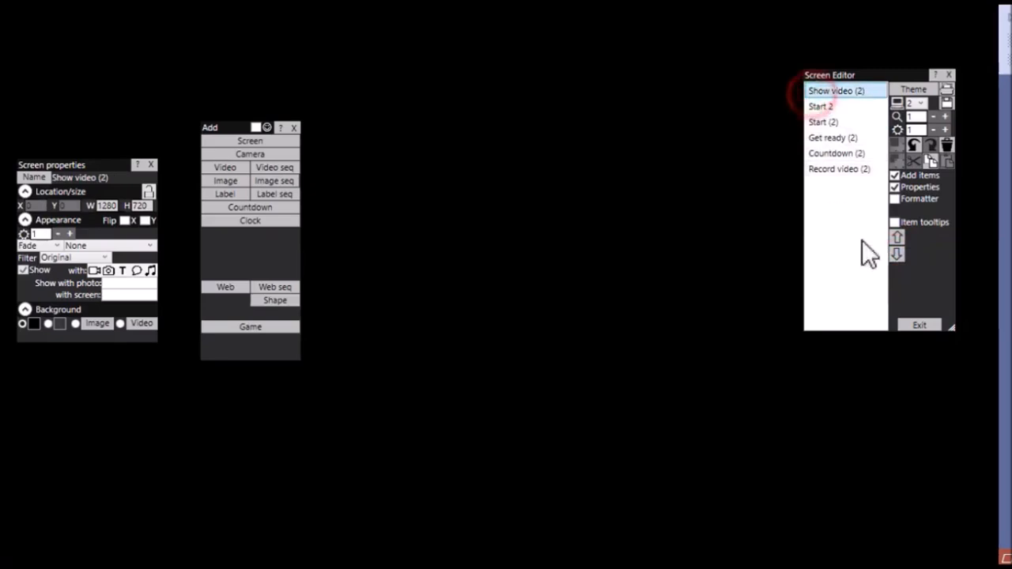
click(896, 255)
click(897, 254)
click(896, 254)
click(897, 254)
click(897, 254)
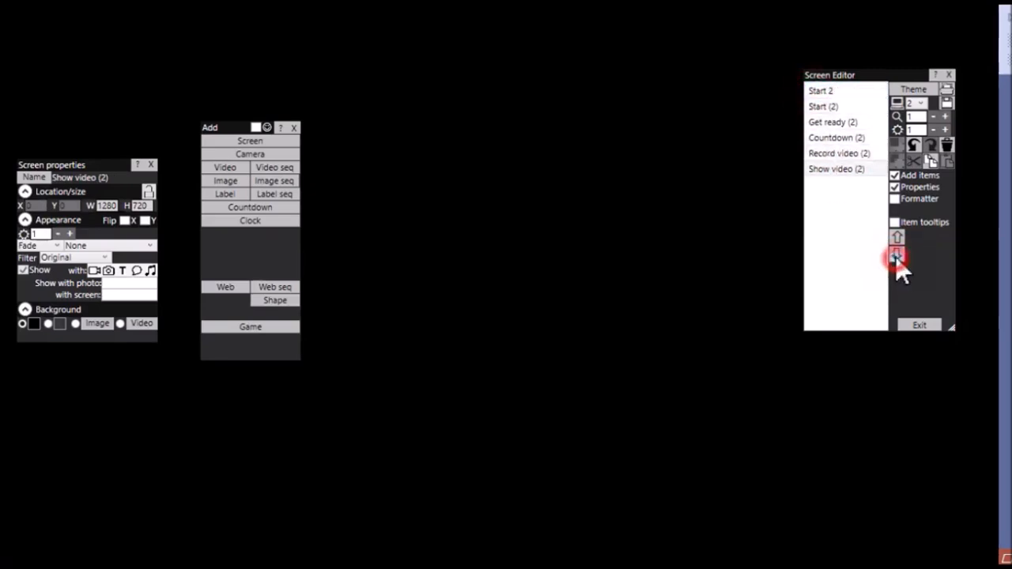
click(849, 107)
click(865, 124)
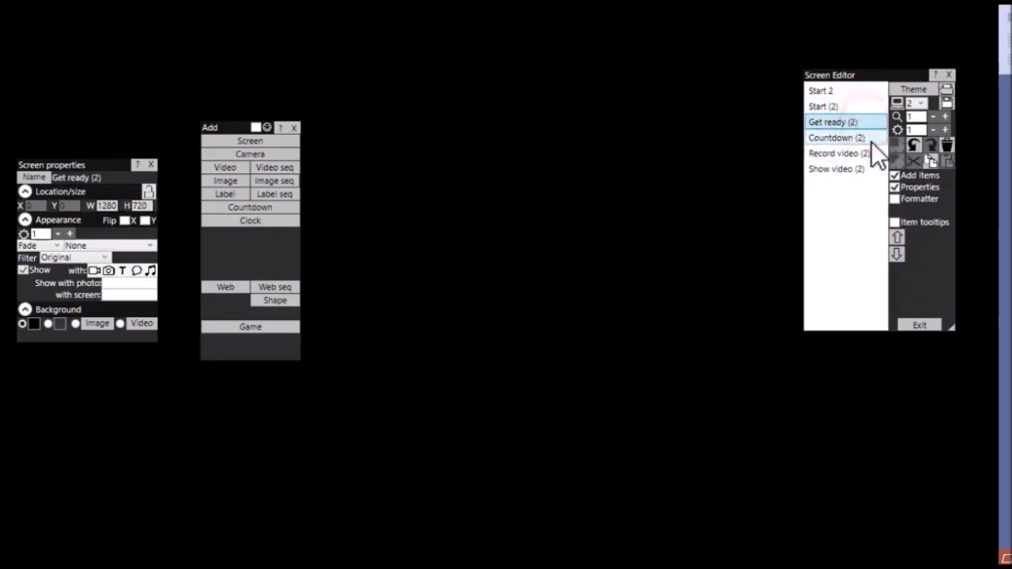
click(866, 139)
click(864, 154)
click(860, 171)
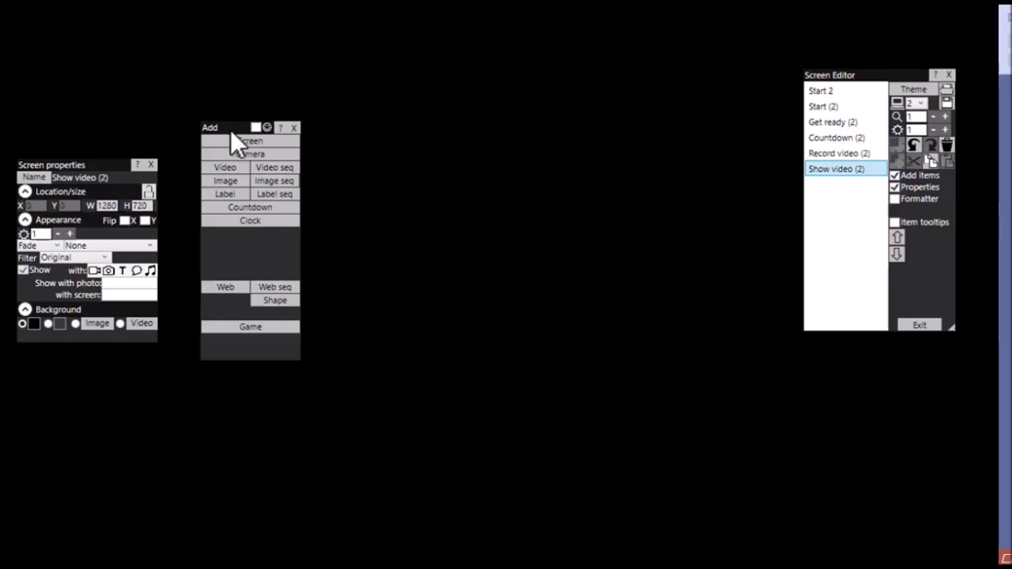
Step: Hide the add-items window and give the Start (2) screen the piano keys image from the Music backgrounds
click(844, 108)
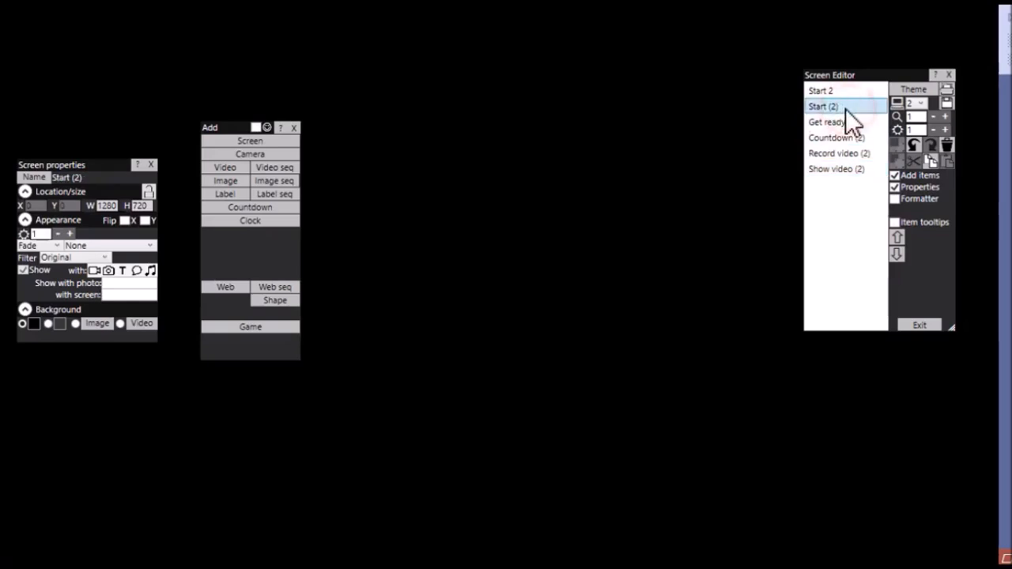
click(295, 127)
click(100, 322)
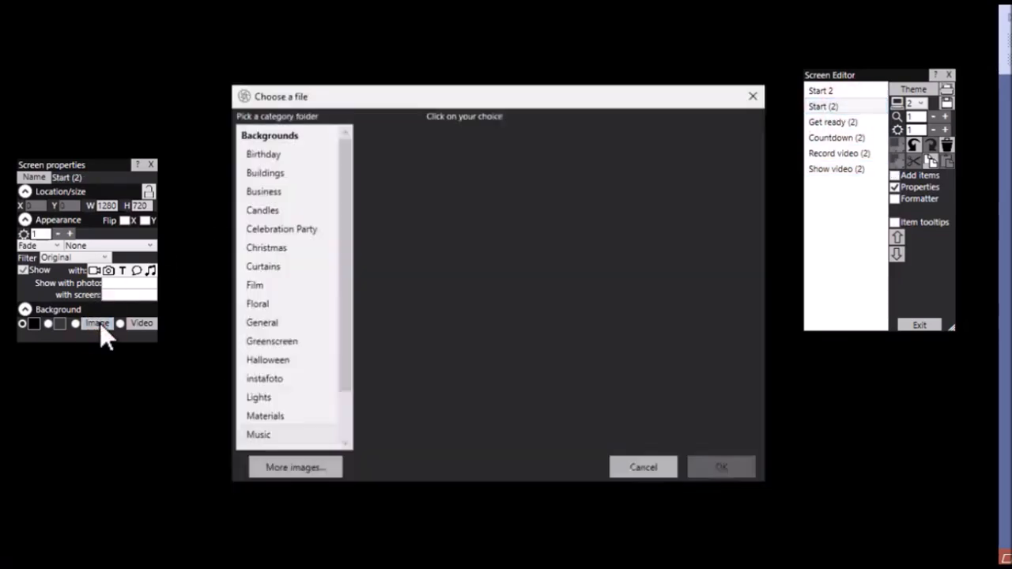
click(435, 190)
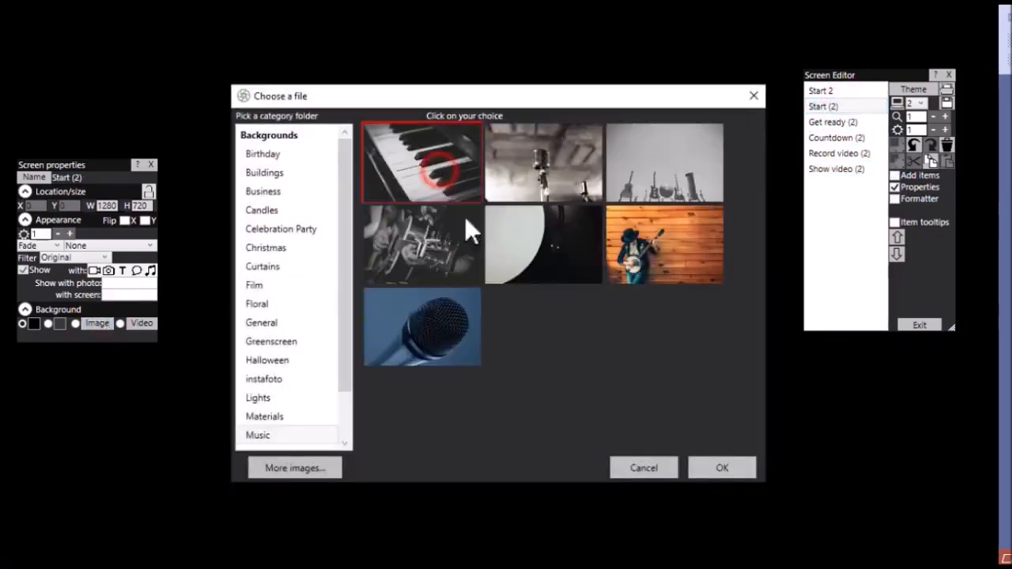
click(725, 468)
Step: Set the Get ready screen's background to the Music image of instruments held up in the air
click(833, 123)
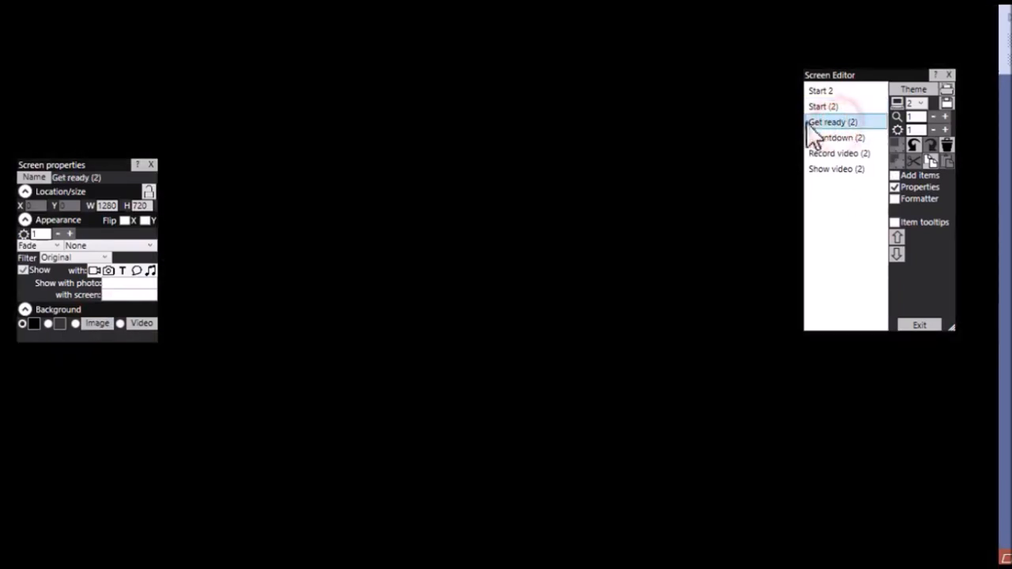
click(105, 323)
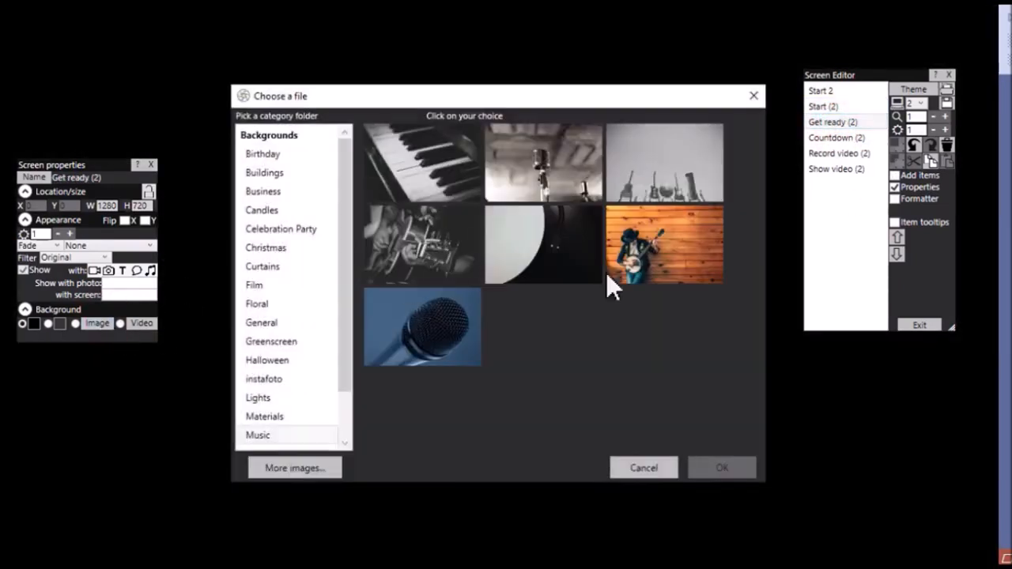
click(695, 158)
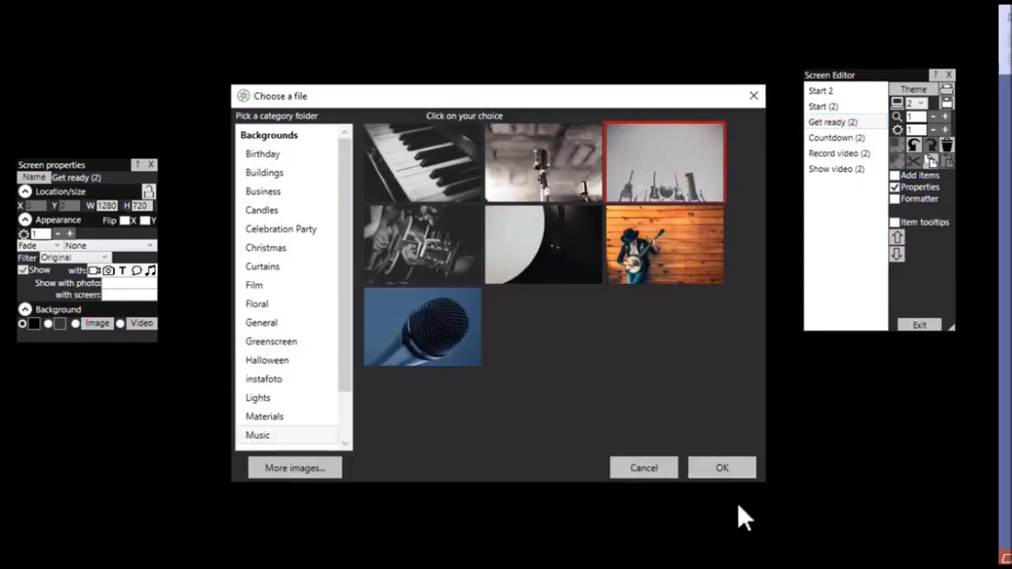
click(721, 468)
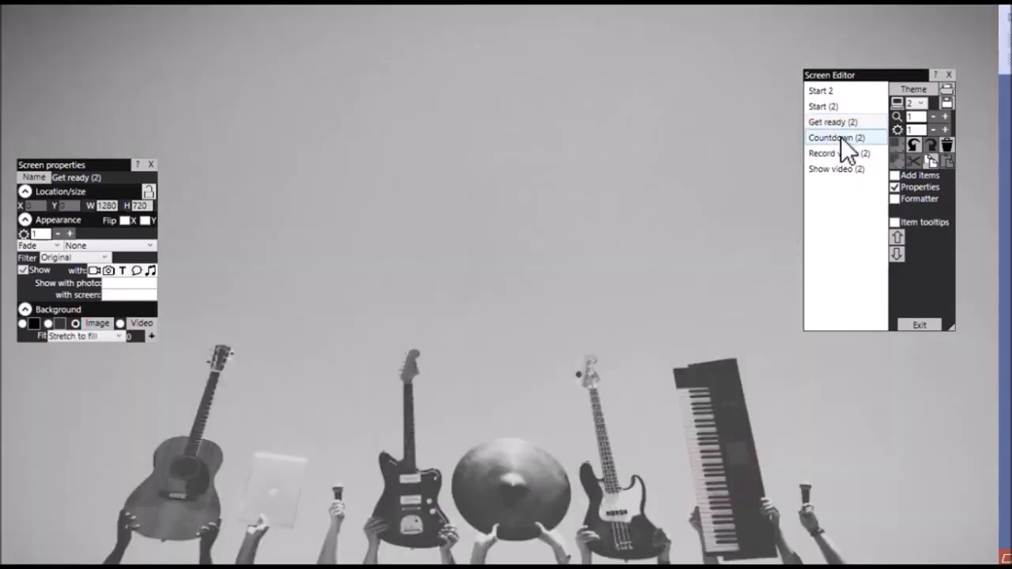
Step: Set the Countdown (2) screen's background to the Music image of a hand playing a Yamaha guitar
click(840, 137)
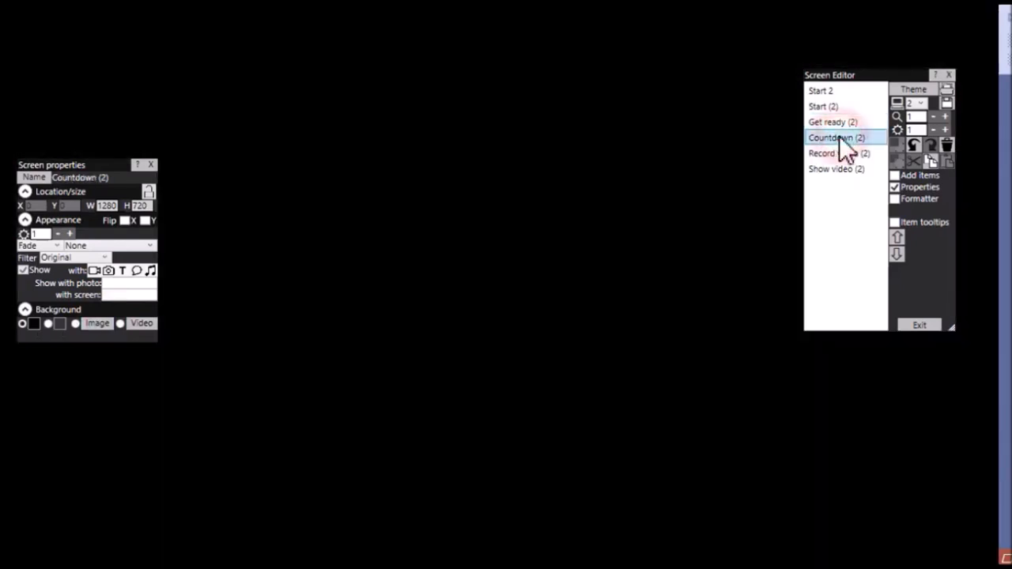
click(97, 324)
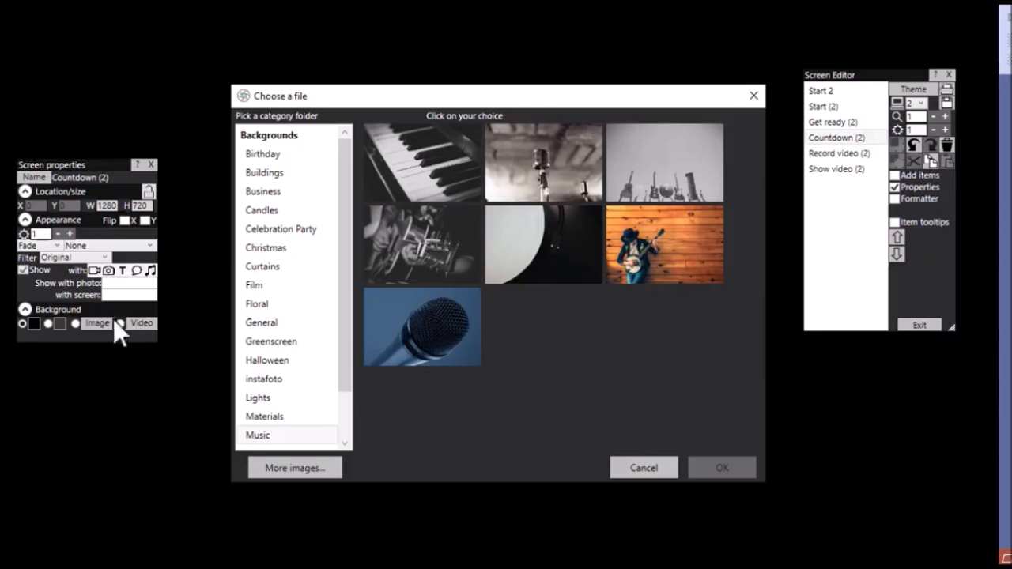
click(437, 236)
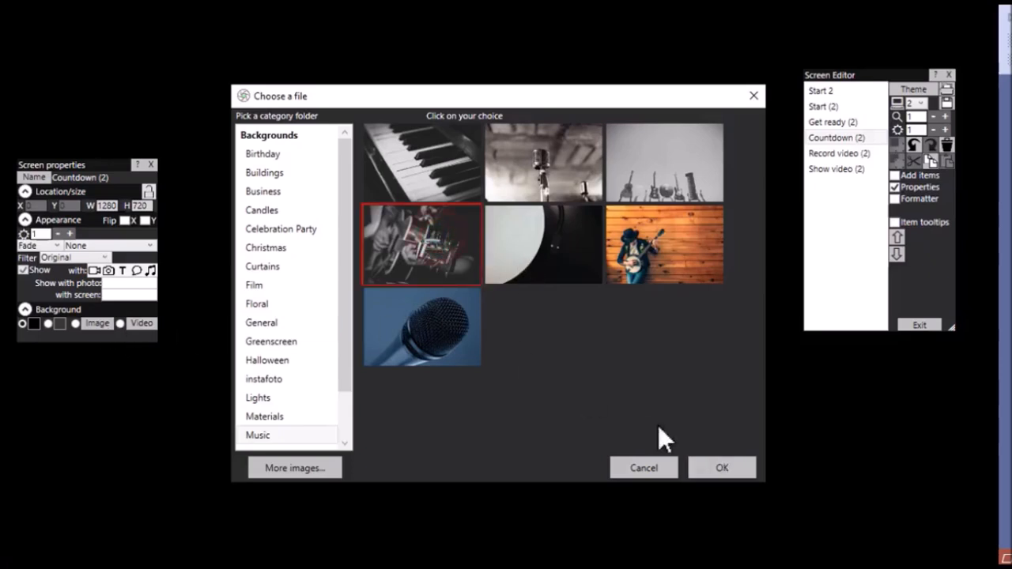
click(720, 464)
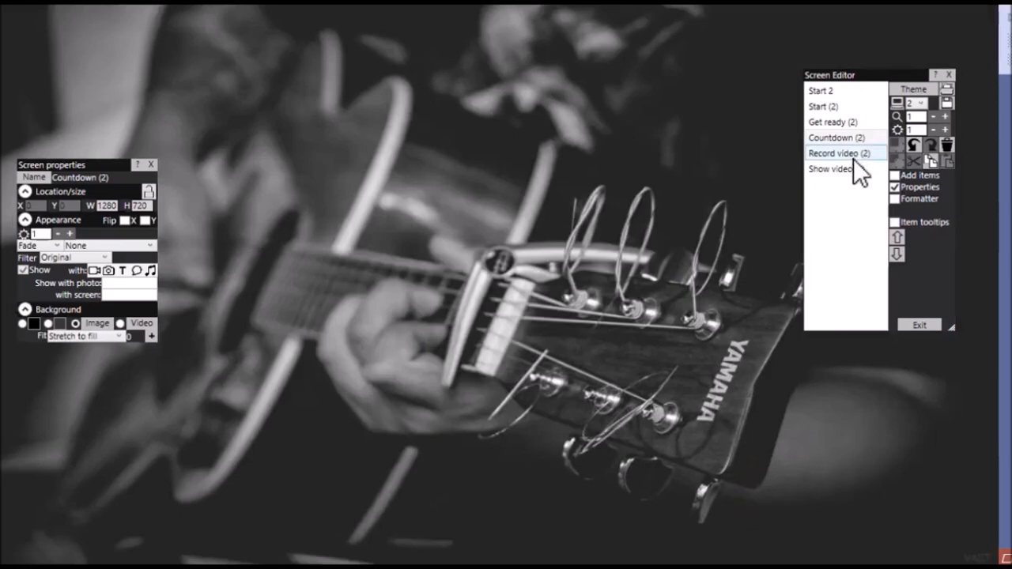
Step: Set the Record video (2) screen's background to the blue microphone image from the Music backgrounds
click(853, 158)
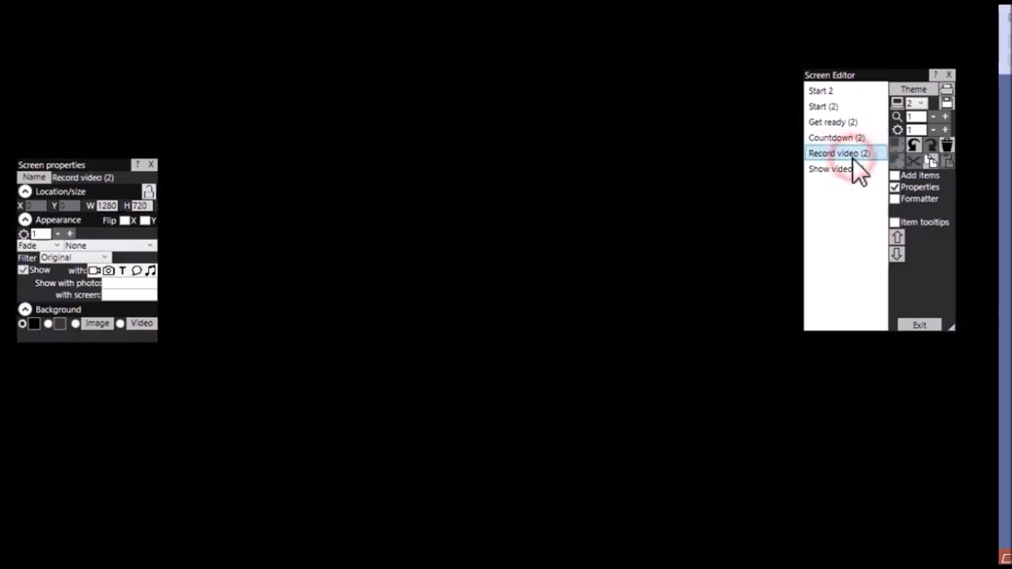
click(96, 324)
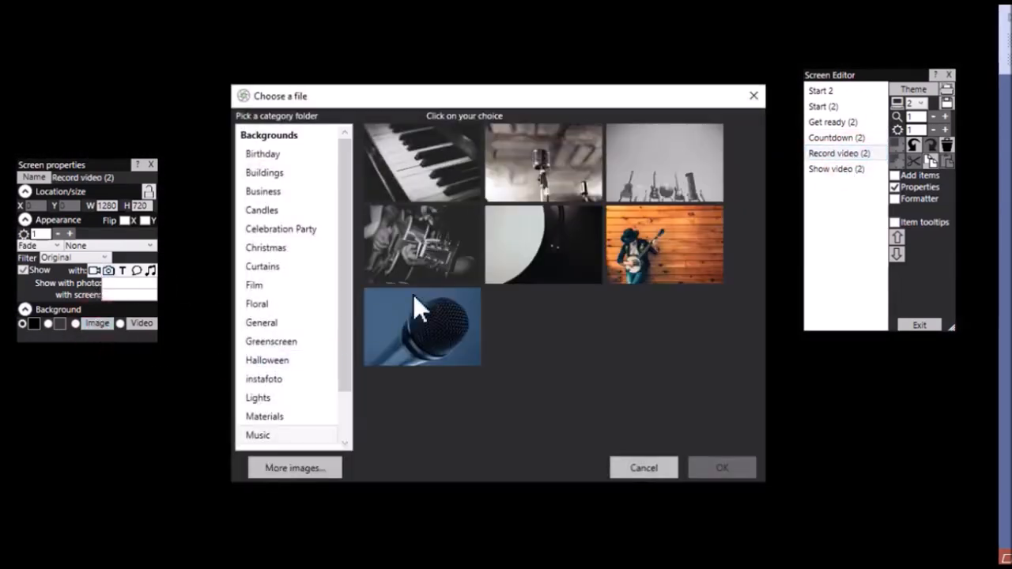
click(444, 333)
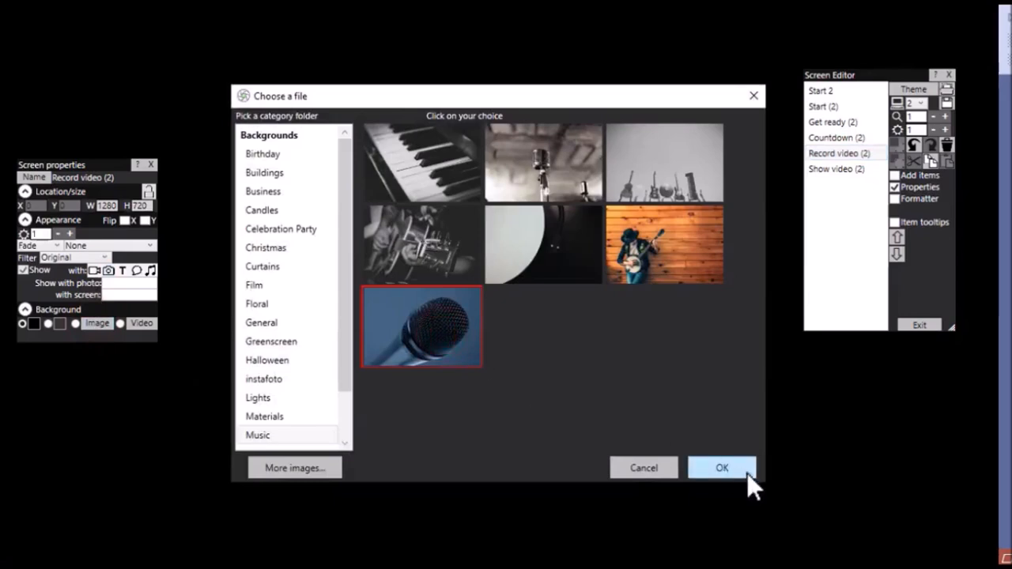
click(727, 468)
Step: Set the Show video (2) screen's background to the Music image of the banjo player against the wooden wall
click(817, 172)
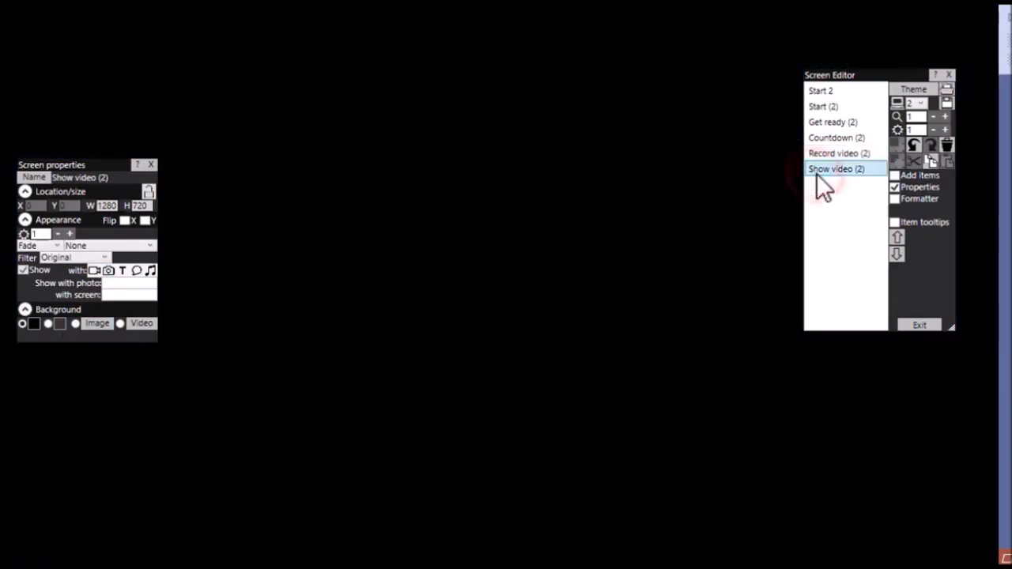
click(97, 322)
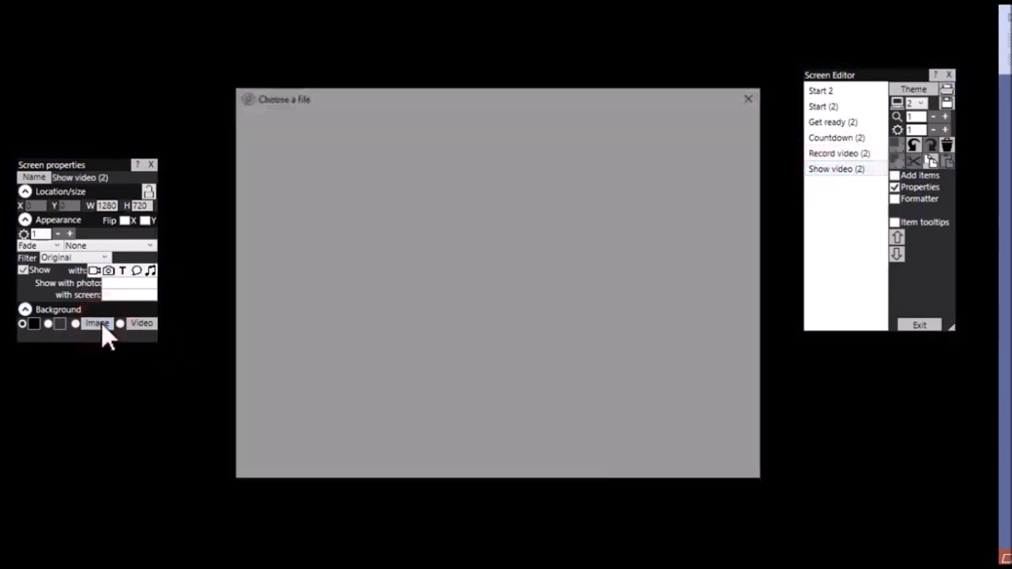
click(625, 258)
click(740, 468)
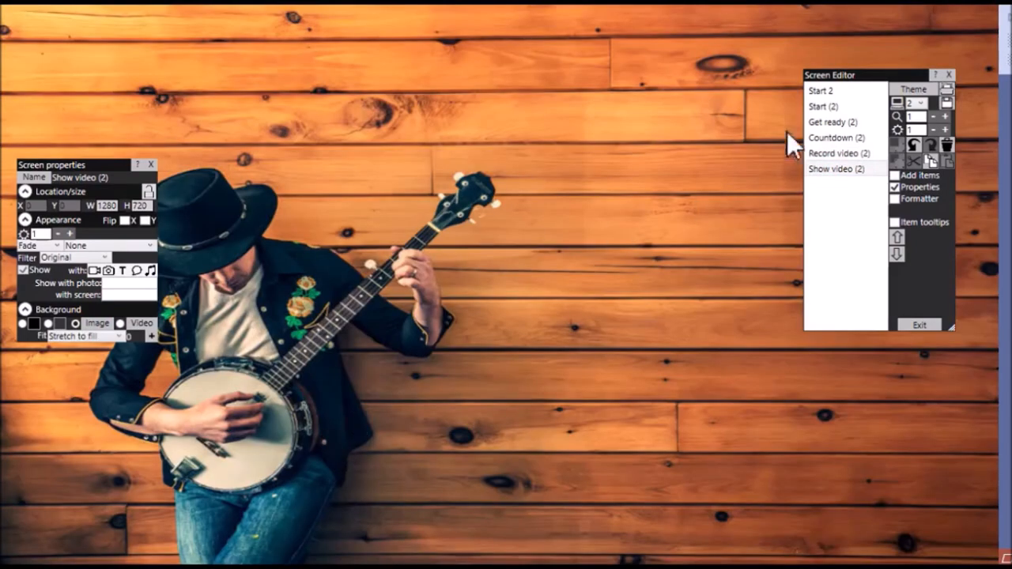
Step: Review the backgrounds of the monitor 2 screens in order from Start (2) to Show video (2), and exit the screen editor
click(825, 108)
click(835, 124)
click(845, 139)
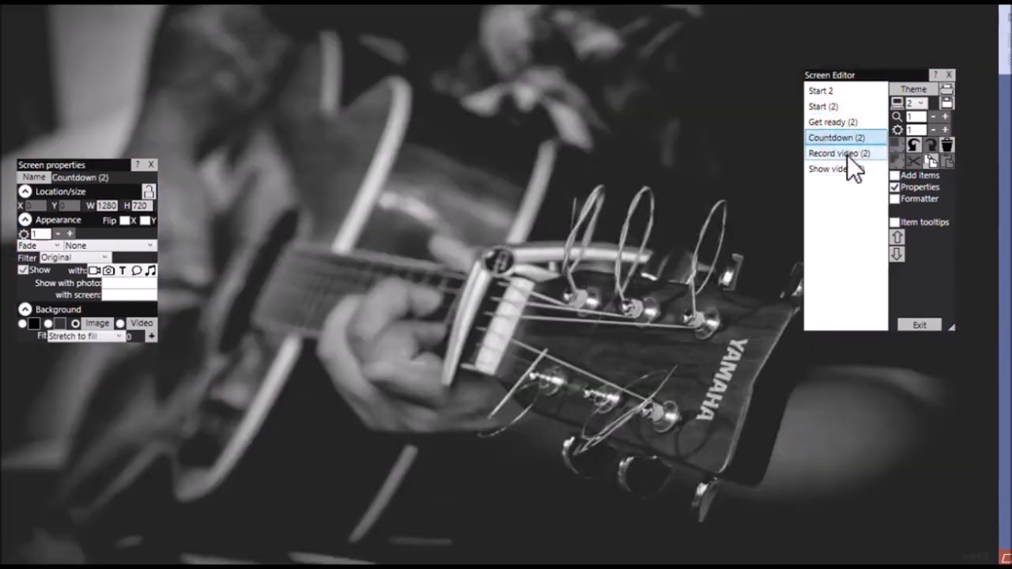
click(847, 153)
click(847, 168)
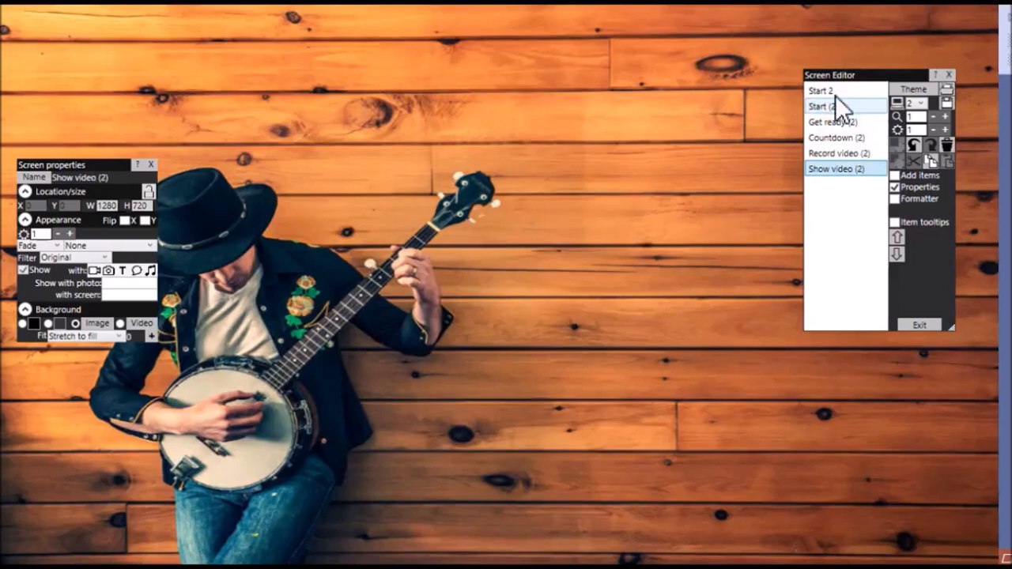
click(932, 324)
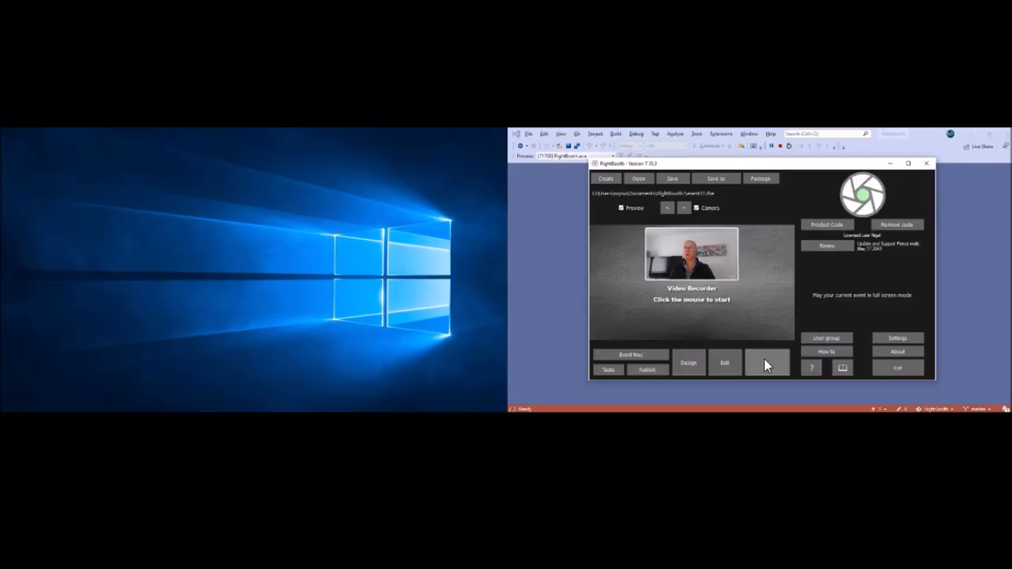
Step: Play the event in full screen, run through one video recording to check both monitors, and end playback
click(764, 359)
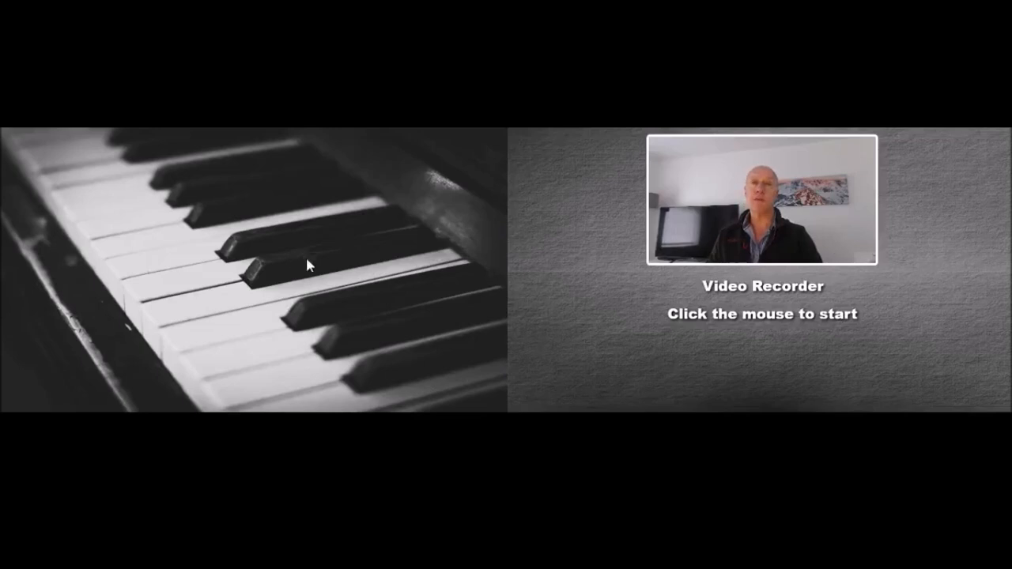
click(946, 228)
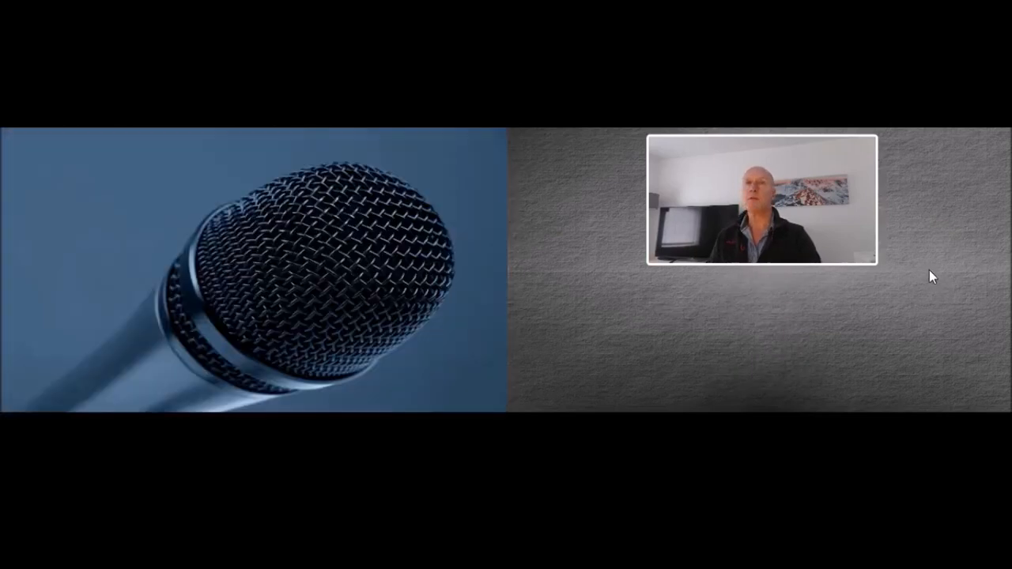
click(977, 259)
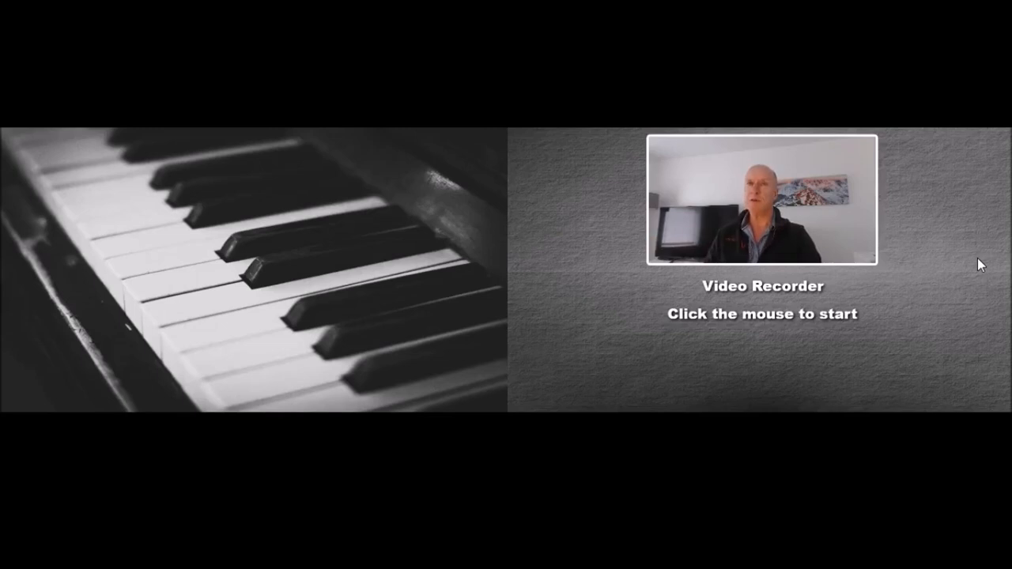
click(978, 258)
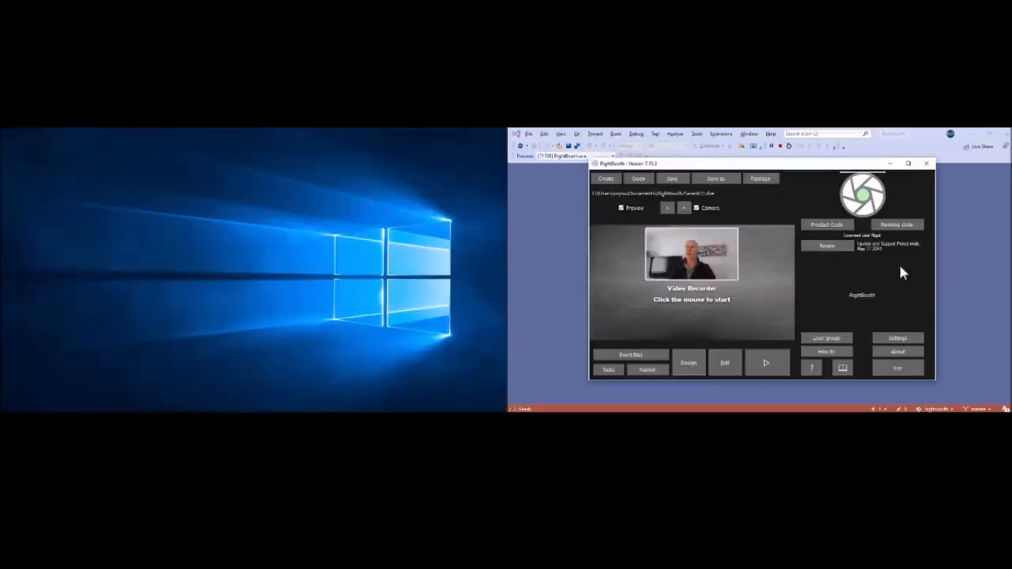
Step: Reopen the event in the screen editor, switch to monitor 2, and view its Start (2) and Get ready (2) screens
click(723, 365)
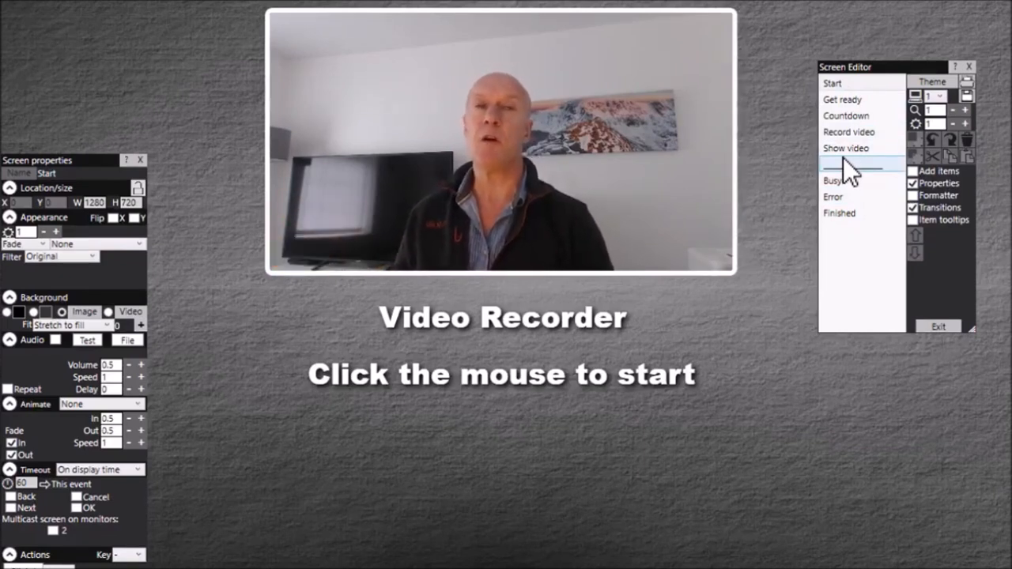
click(939, 97)
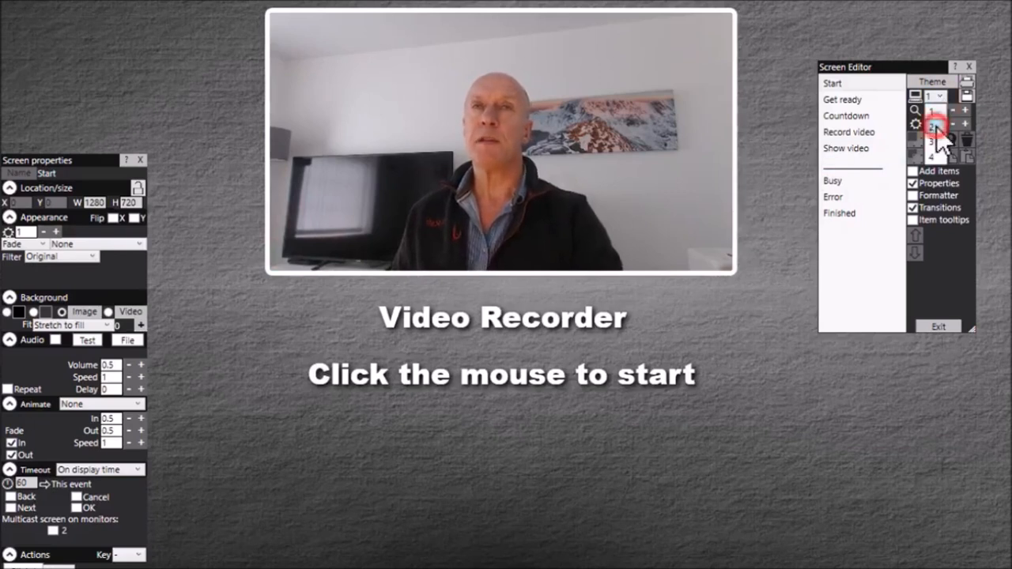
click(935, 126)
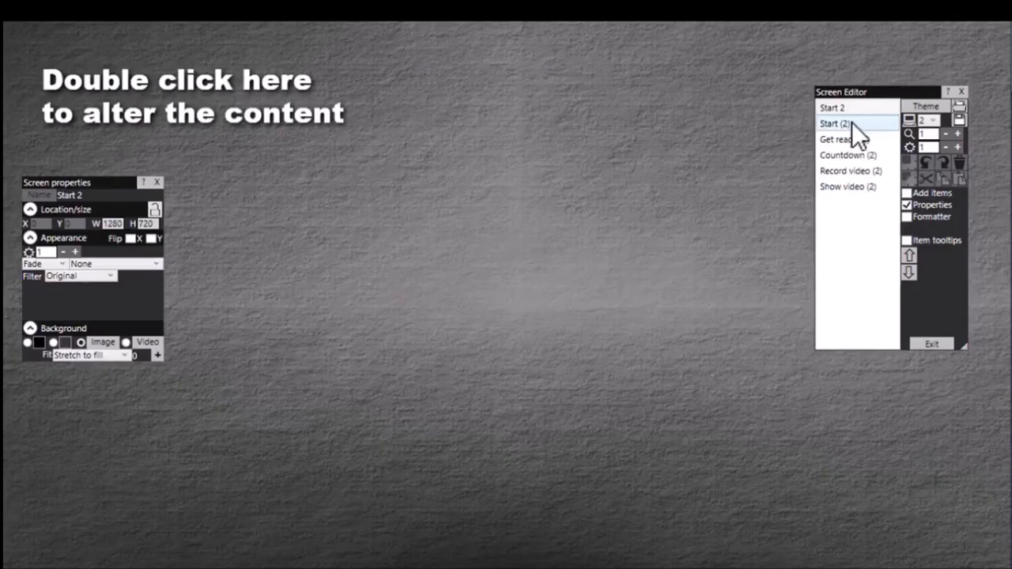
click(851, 122)
click(874, 138)
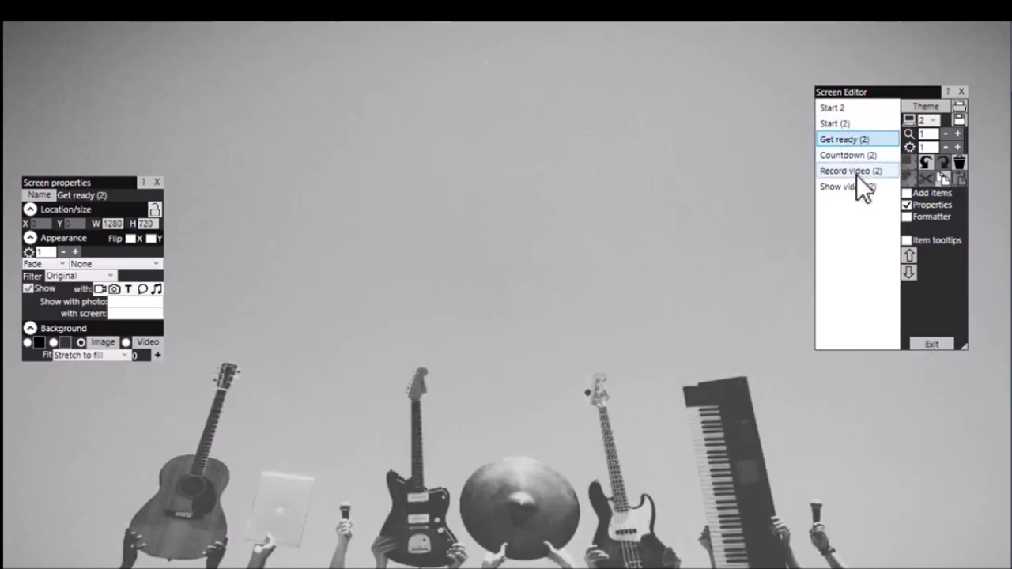
Step: Look at the screen sets for monitors 3 and 4, and return to the monitor 2 screens
click(935, 134)
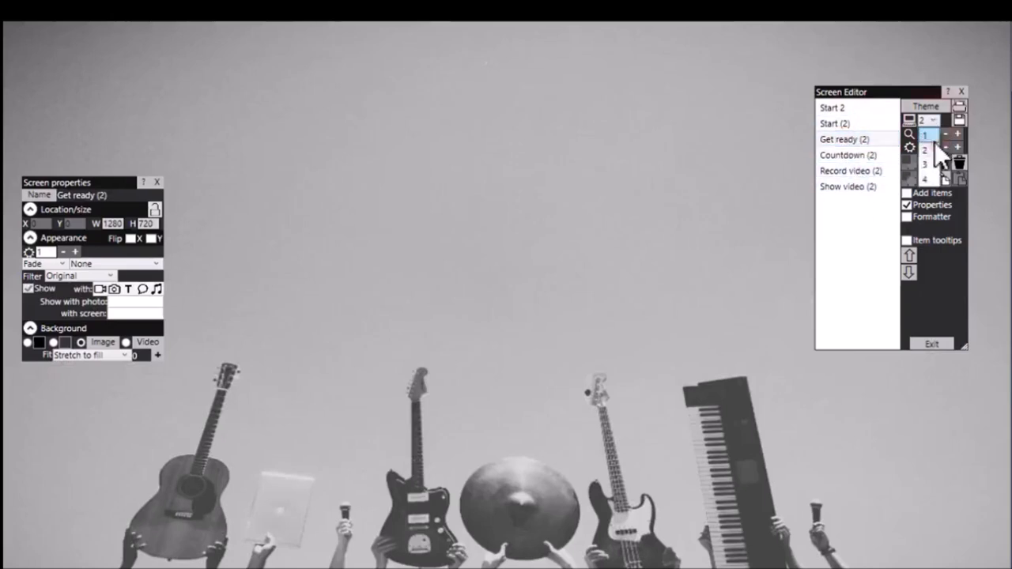
click(926, 163)
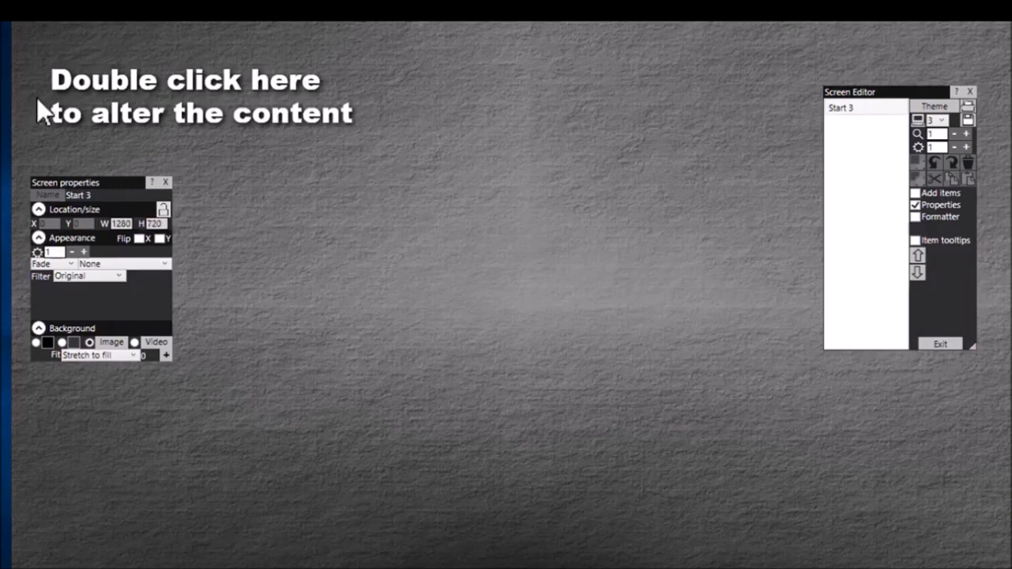
click(942, 119)
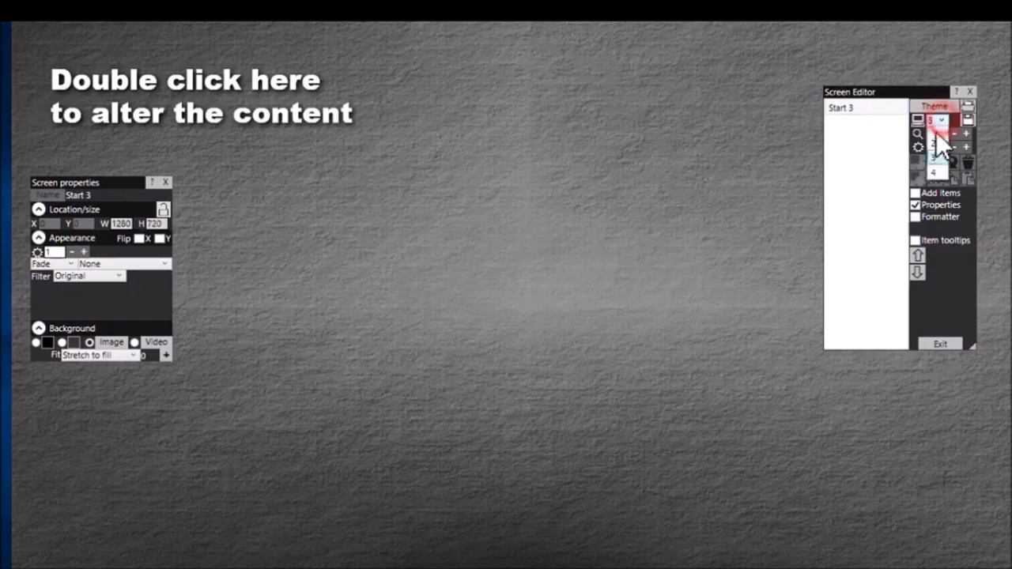
click(936, 179)
click(940, 119)
click(937, 151)
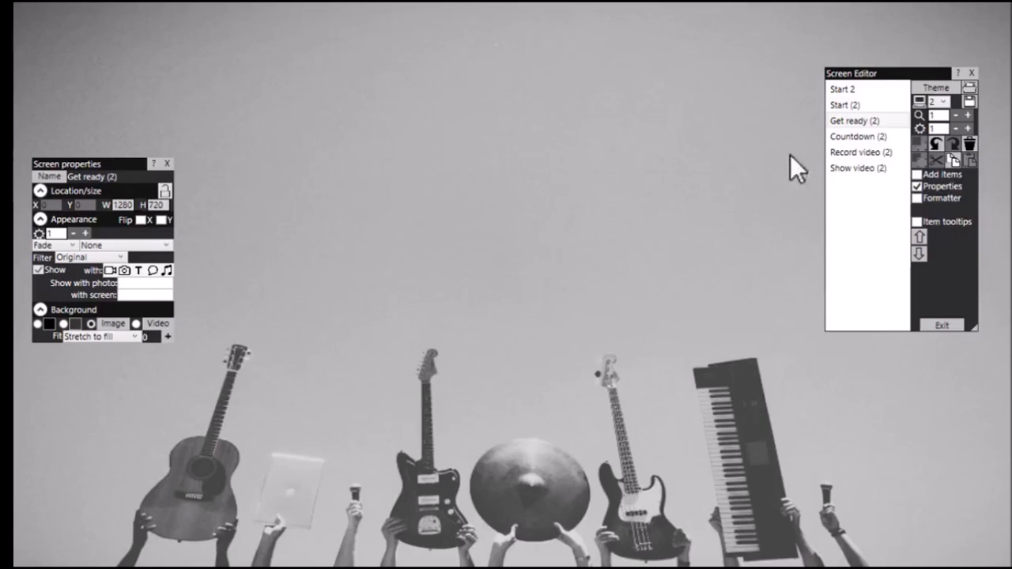
Step: View the Countdown (2), Record video (2) and Show video (2) screens in sequence
click(864, 136)
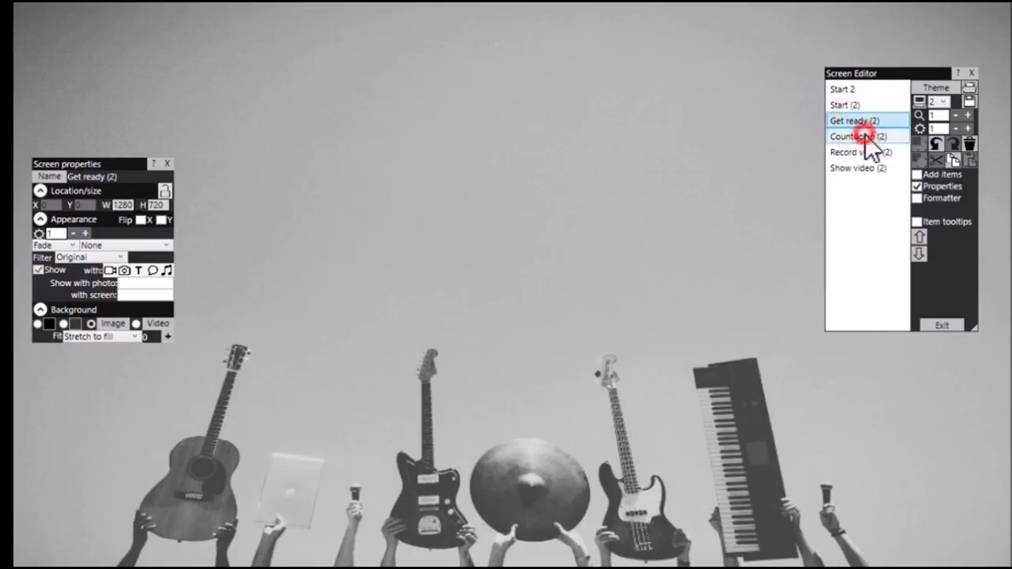
click(872, 152)
click(870, 168)
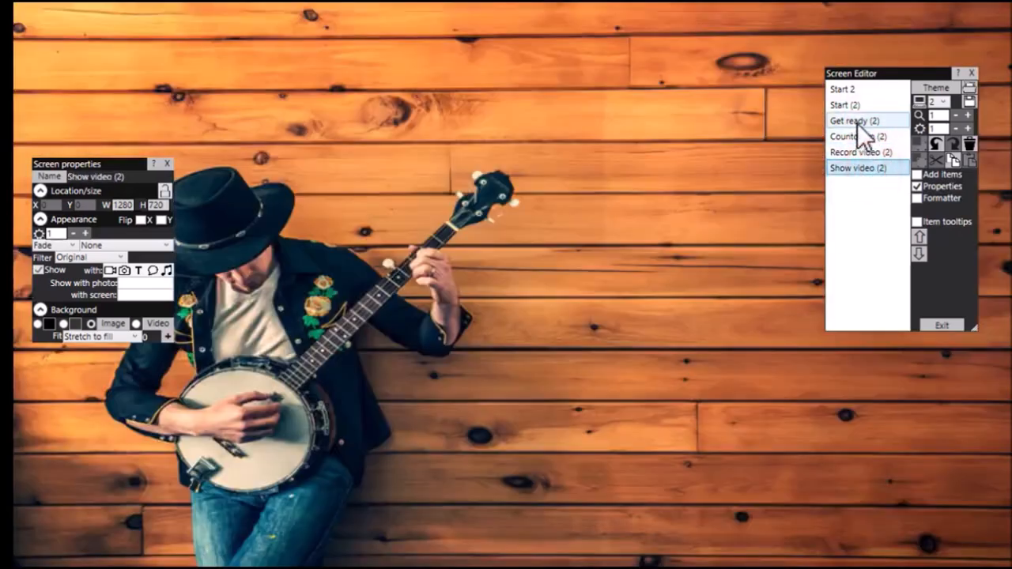
Step: Show the add-items window and add a label to the Get ready (2) screen, placed top center at about X 436, Y 75
click(857, 122)
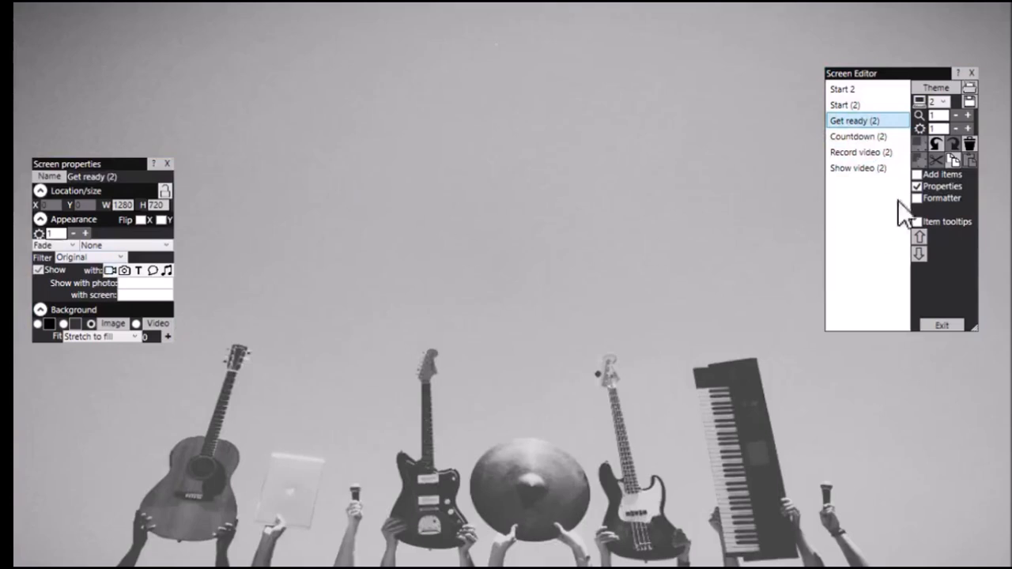
click(928, 173)
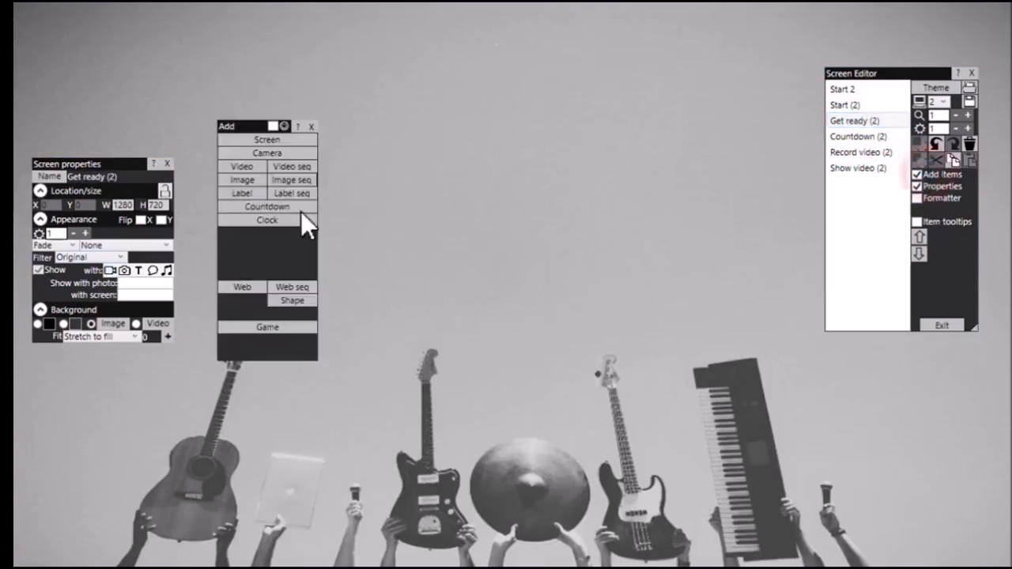
click(244, 192)
drag(524, 321, 563, 136)
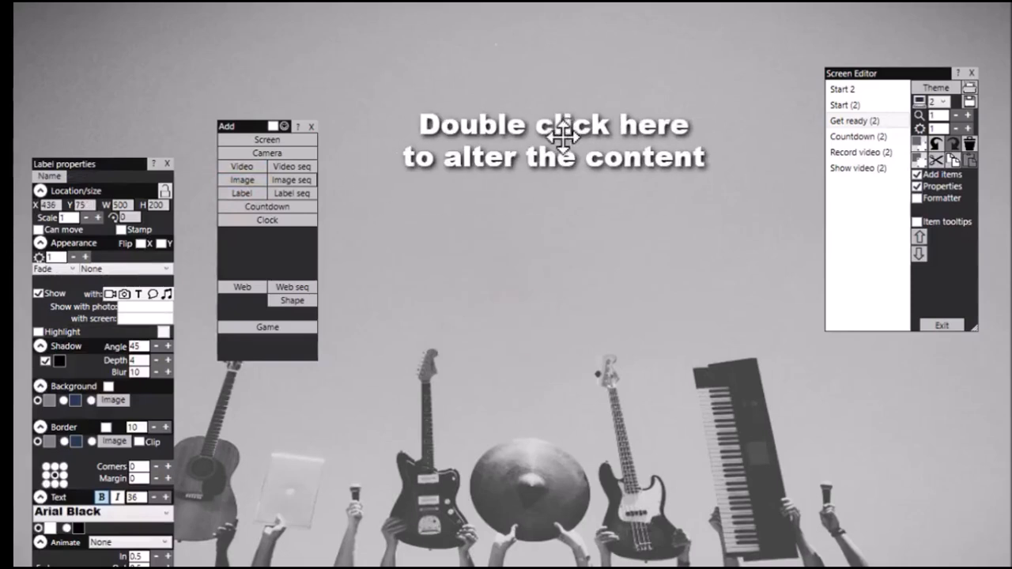
Step: Replace the new label's placeholder text with "Get ready"
double_click(563, 136)
drag(687, 115, 476, 60)
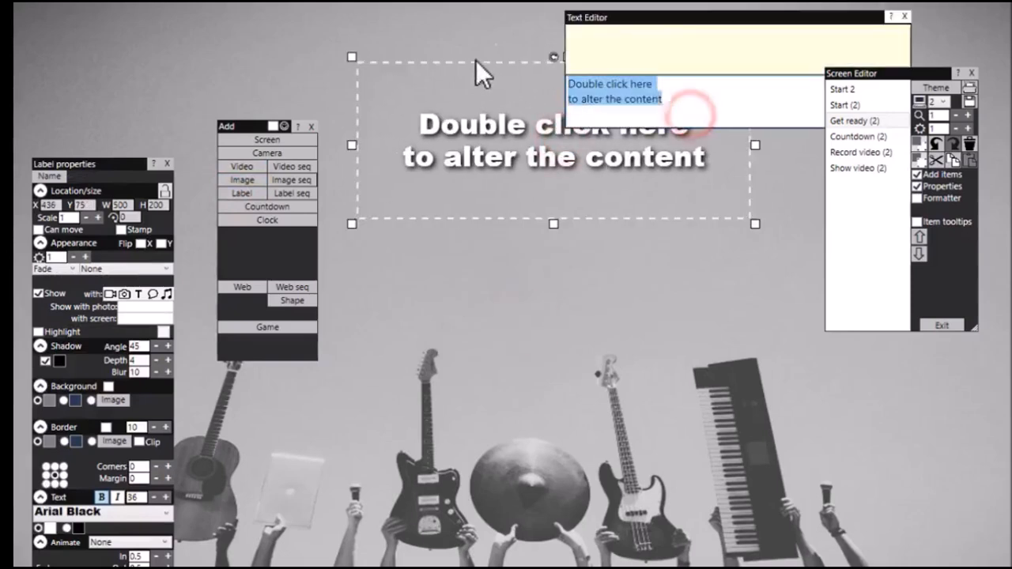
text(Get rea)
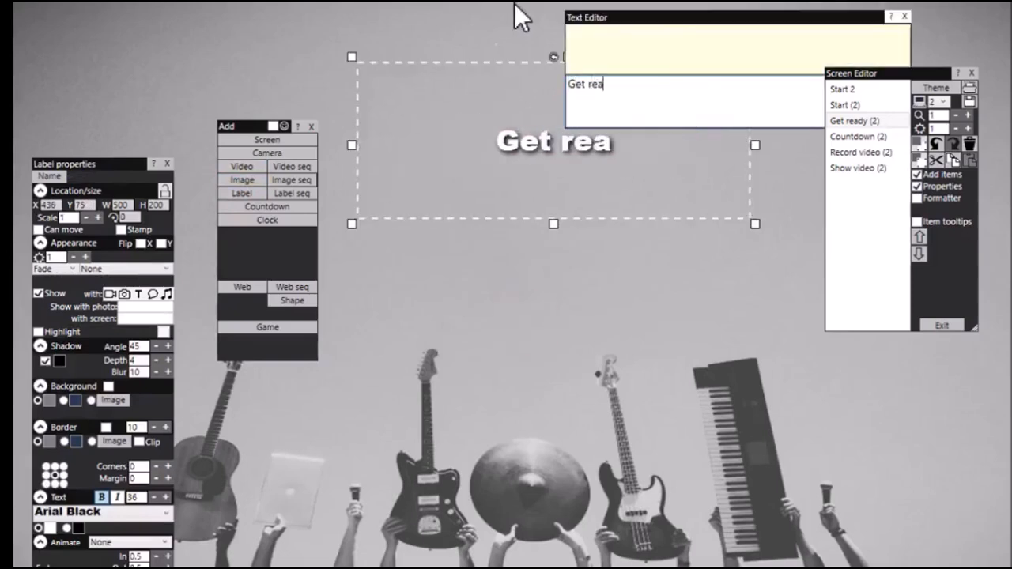
text(dy)
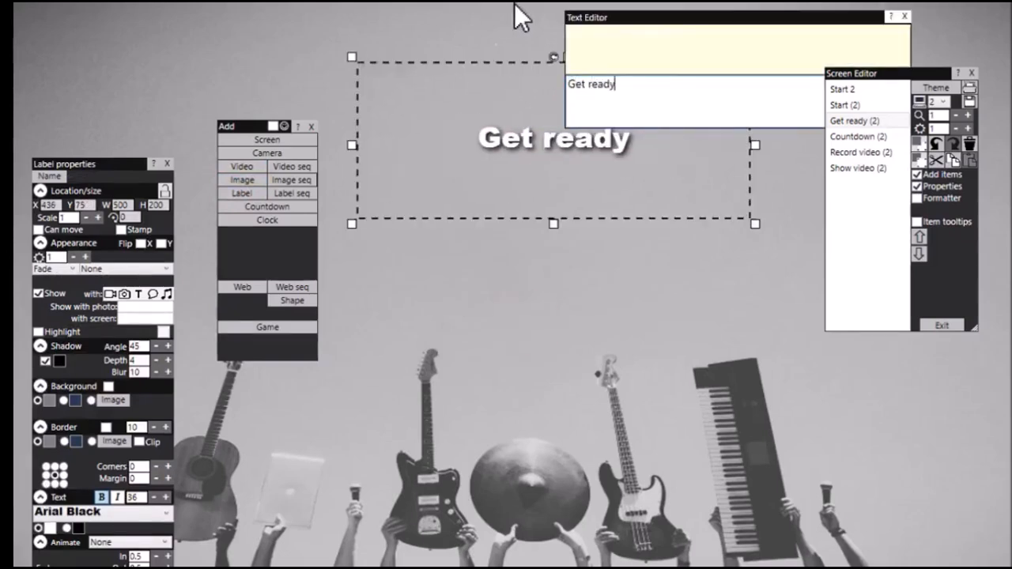
Step: Add a countdown item to the Countdown (2) screen, placed near the top center at about X 575, Y 107
click(868, 136)
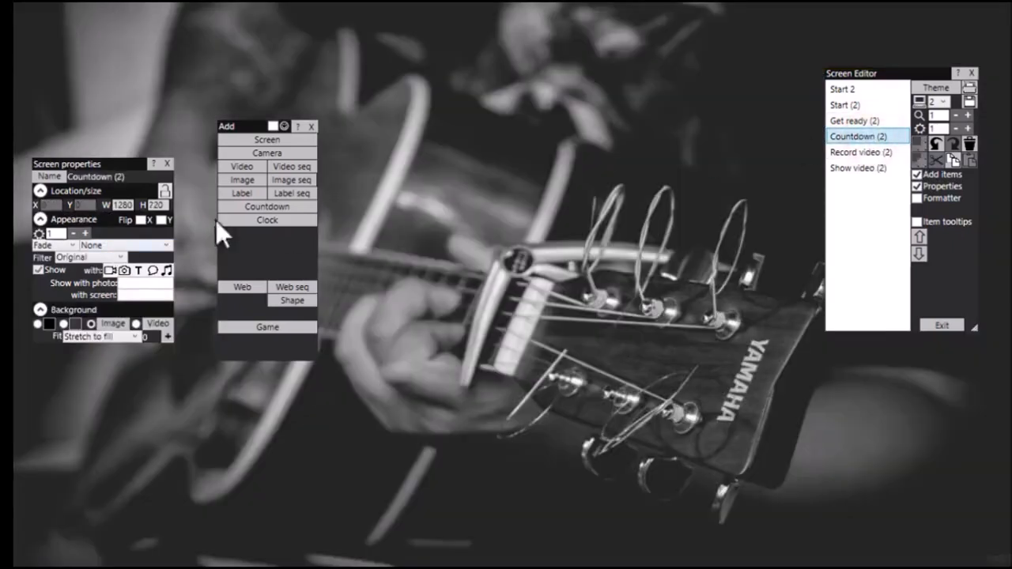
click(269, 208)
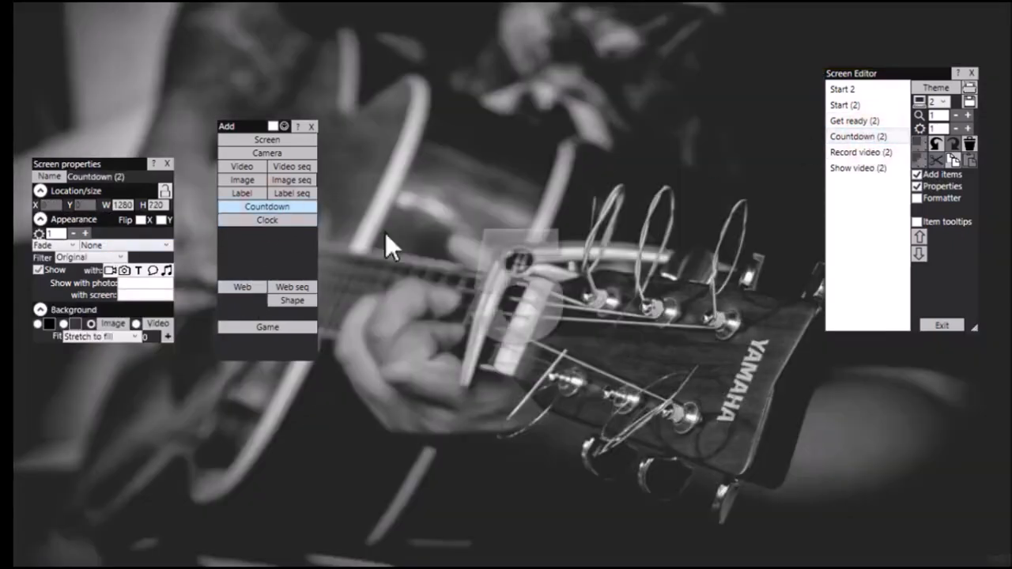
drag(530, 290, 558, 170)
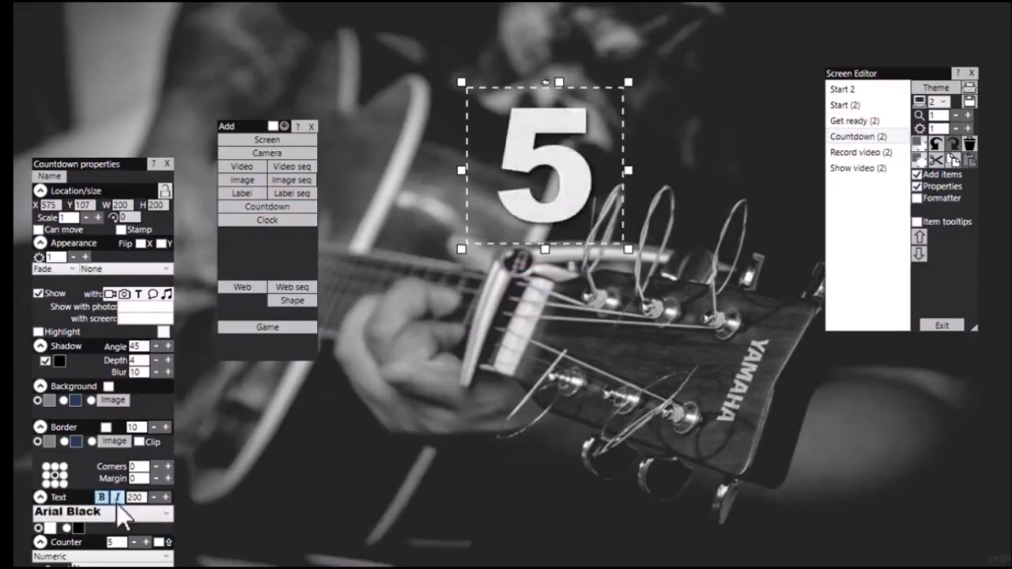
Step: Move the countdown properties window up to reveal all its settings and set the counter to 3
drag(127, 166, 140, 26)
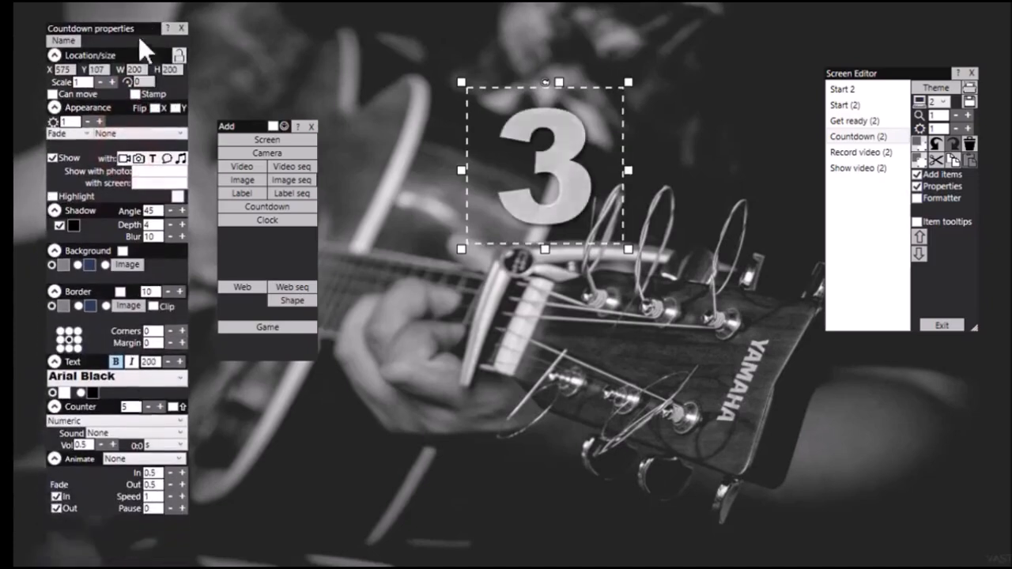
click(149, 402)
click(148, 402)
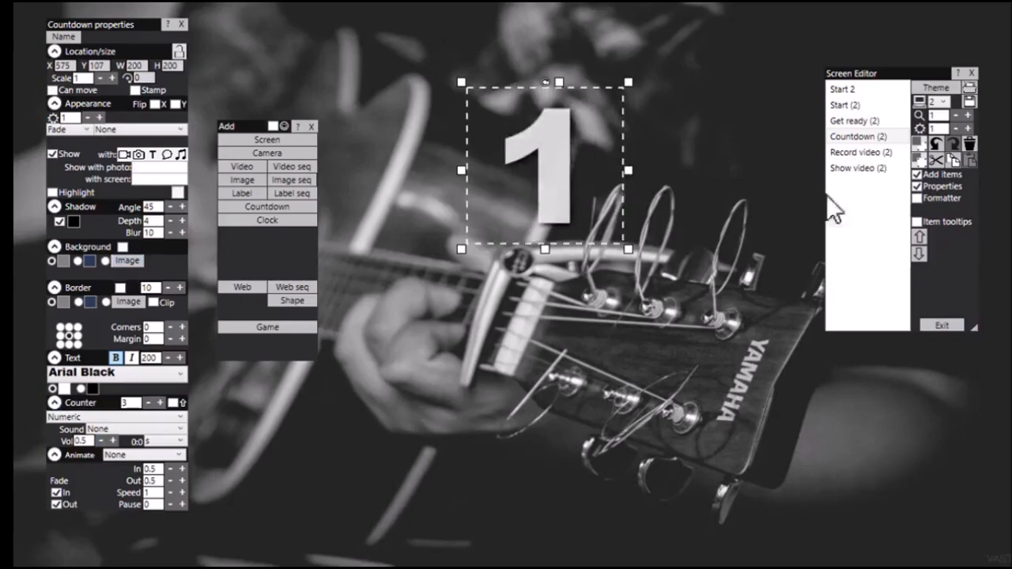
Step: Add a label to the Show video (2) screen, placed beside the banjo player at about X 537, Y 356
click(859, 169)
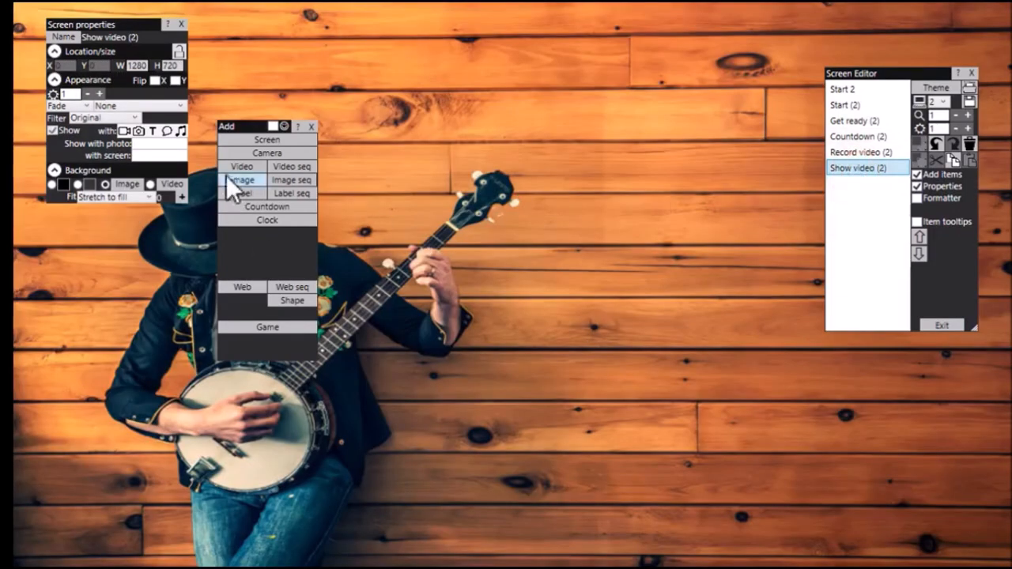
click(254, 197)
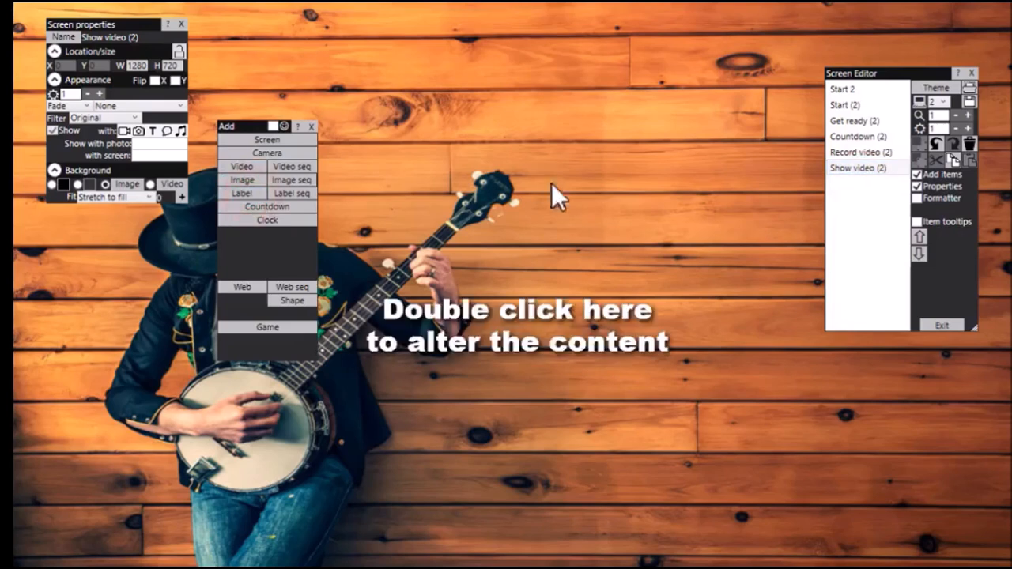
drag(572, 350, 687, 387)
Step: Replace the new label's placeholder text with "Showing video"
double_click(687, 387)
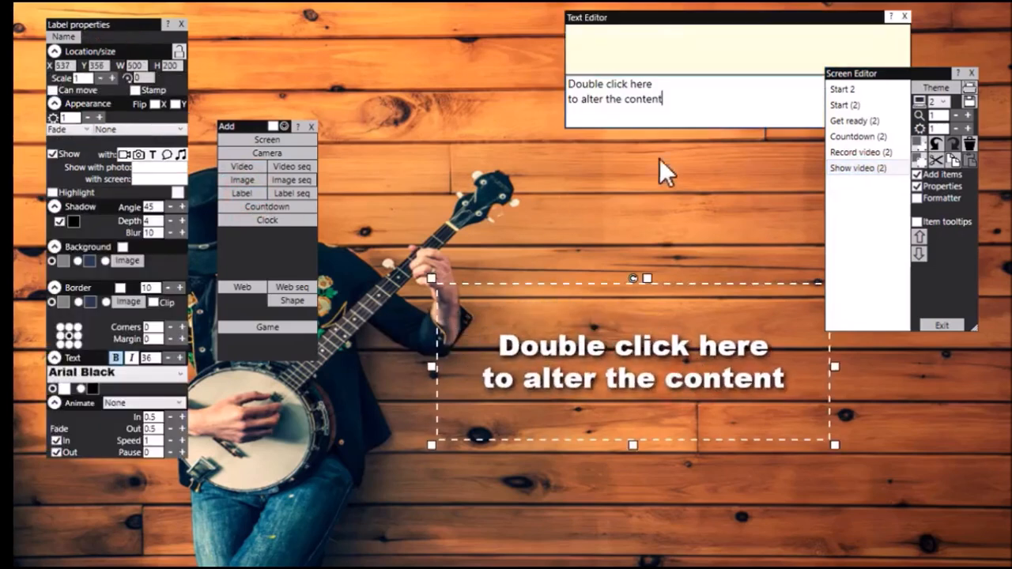
drag(682, 98, 463, 45)
text(s)
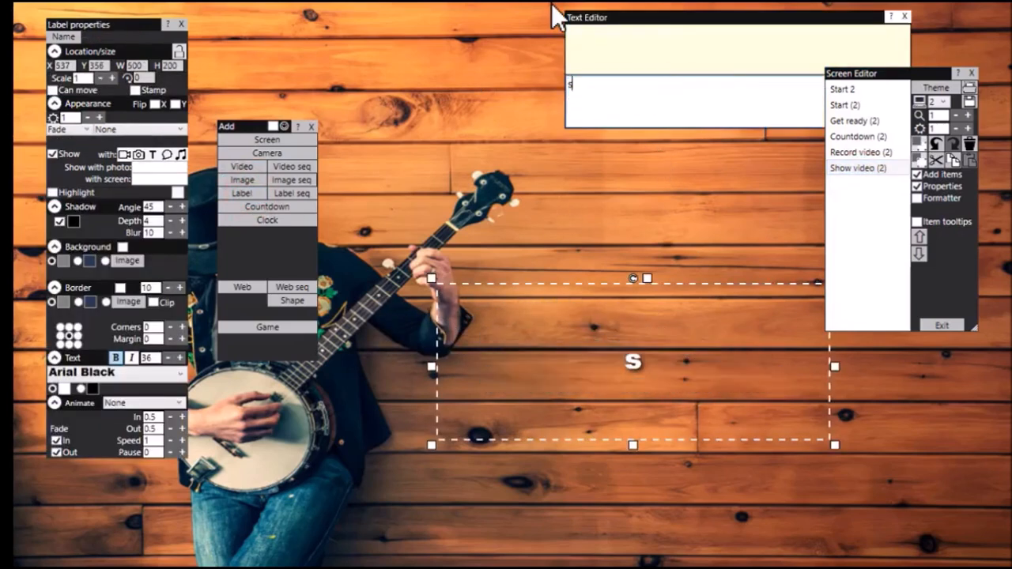
text(howing video)
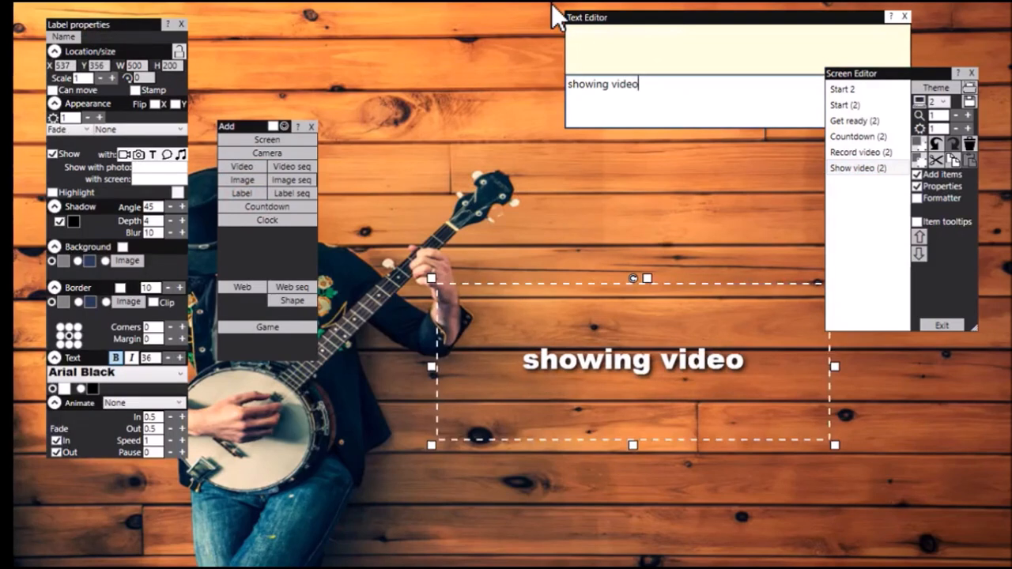
key(Home)
text(S)
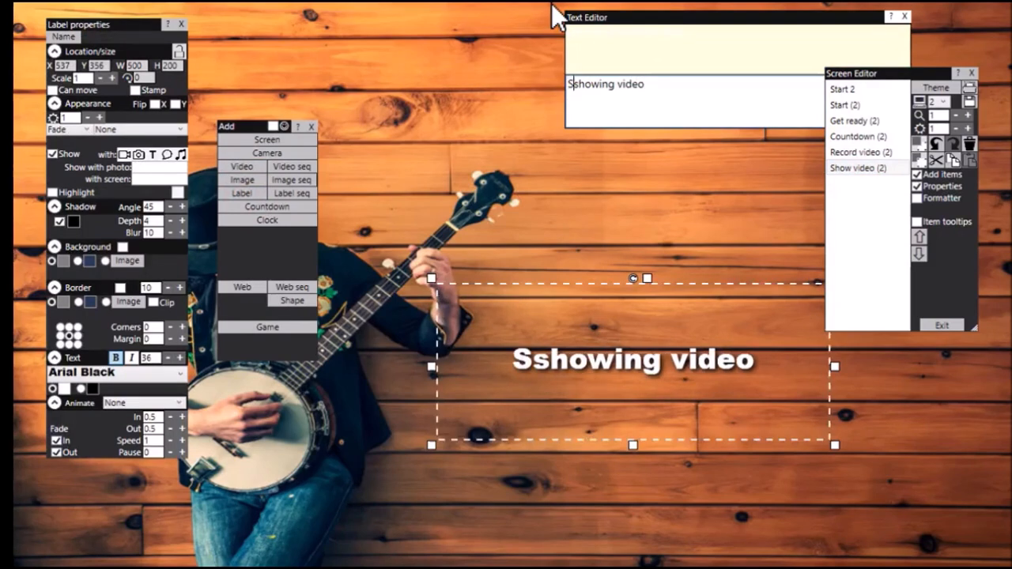
key(Delete)
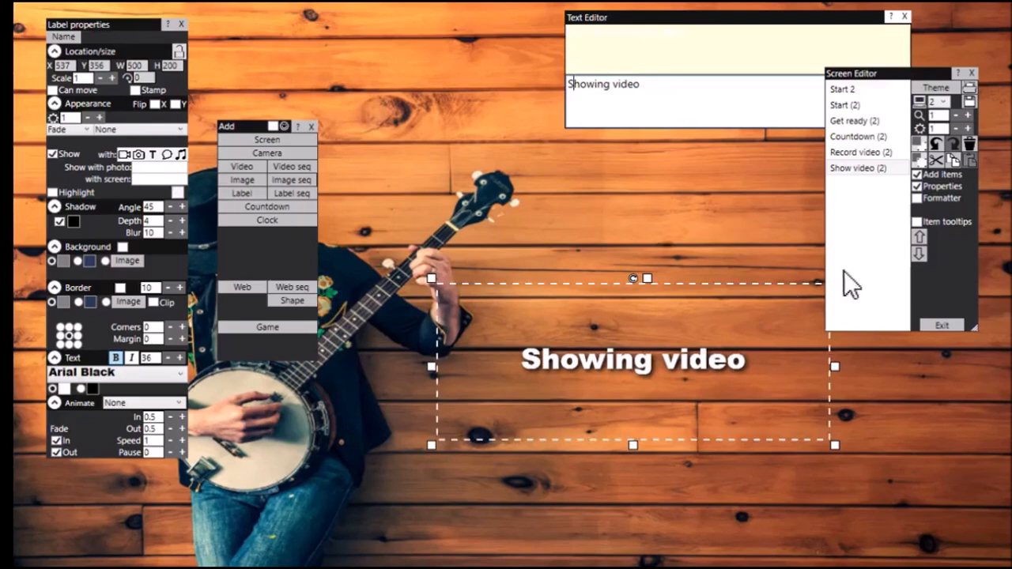
Step: Exit the screen editor and play the event in full screen on both monitors, finishing the recording early and closing playback
click(949, 325)
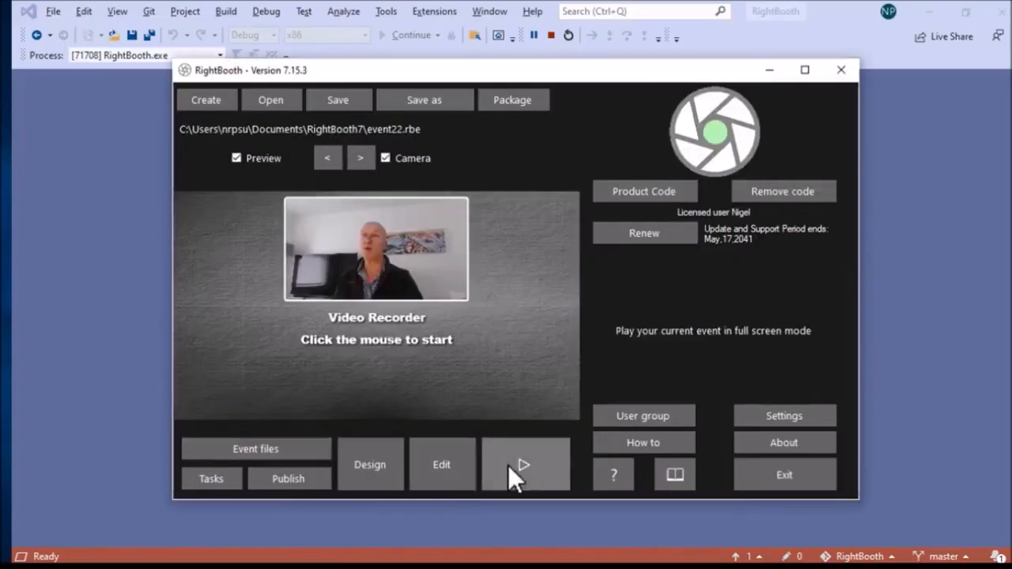
click(512, 465)
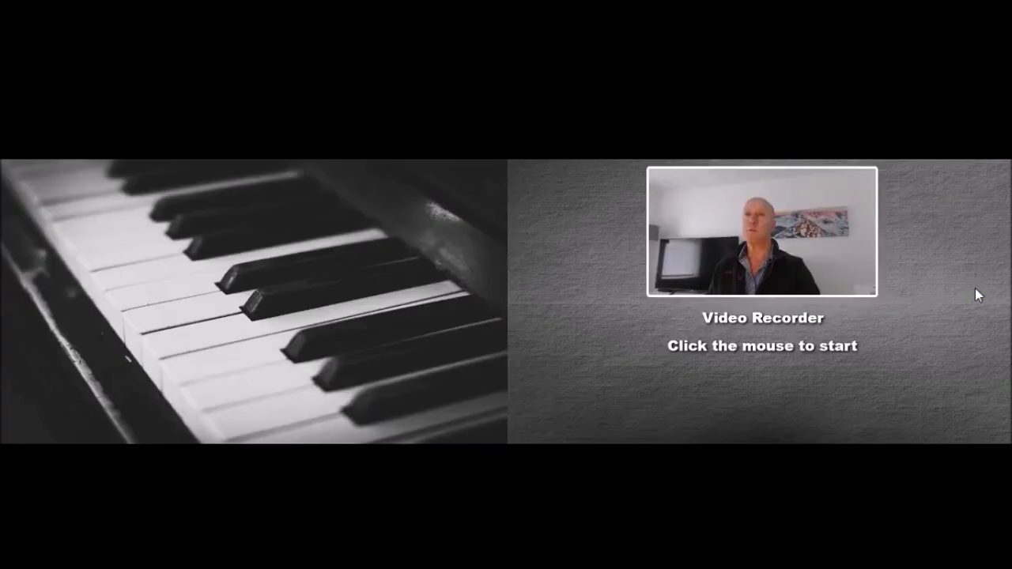
click(971, 287)
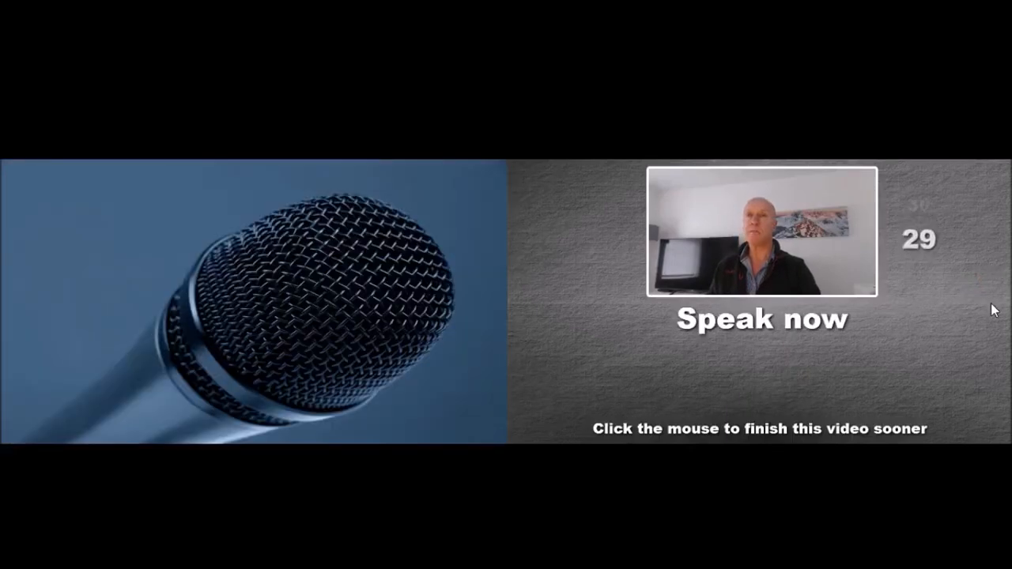
click(990, 304)
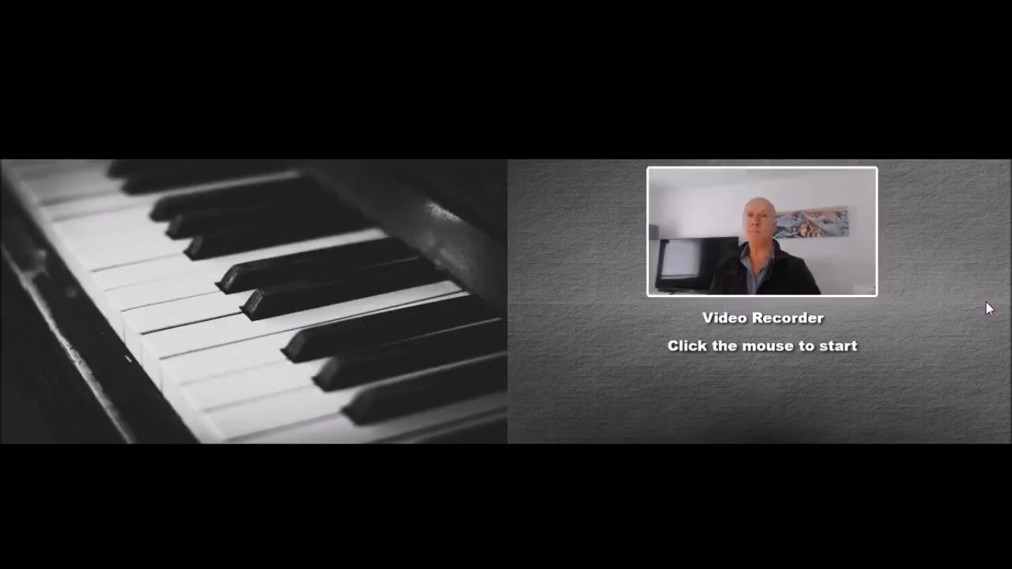
key(Escape)
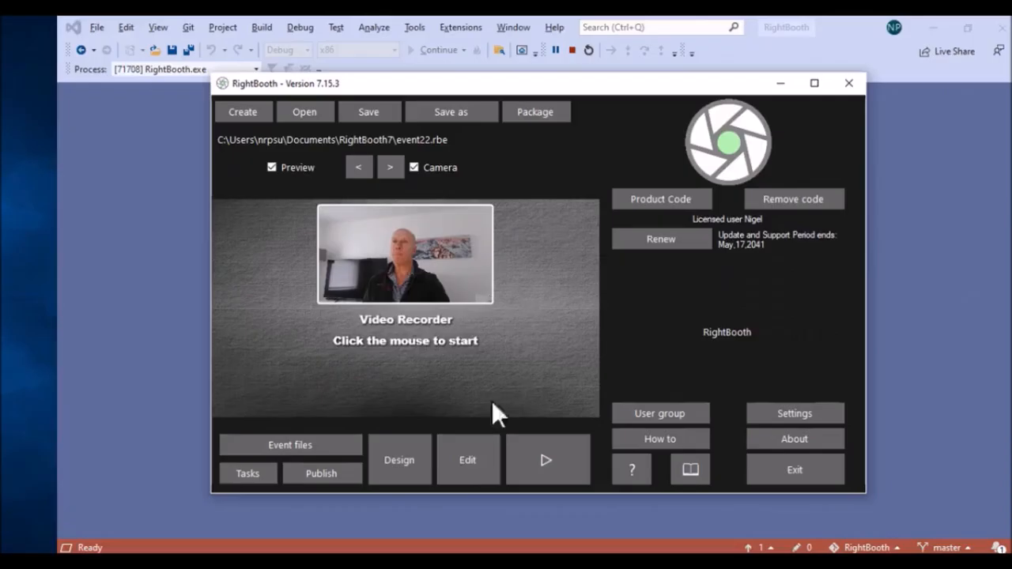
Step: Open the screen editor and view the monitor 1 screens from Start through Show video
click(726, 395)
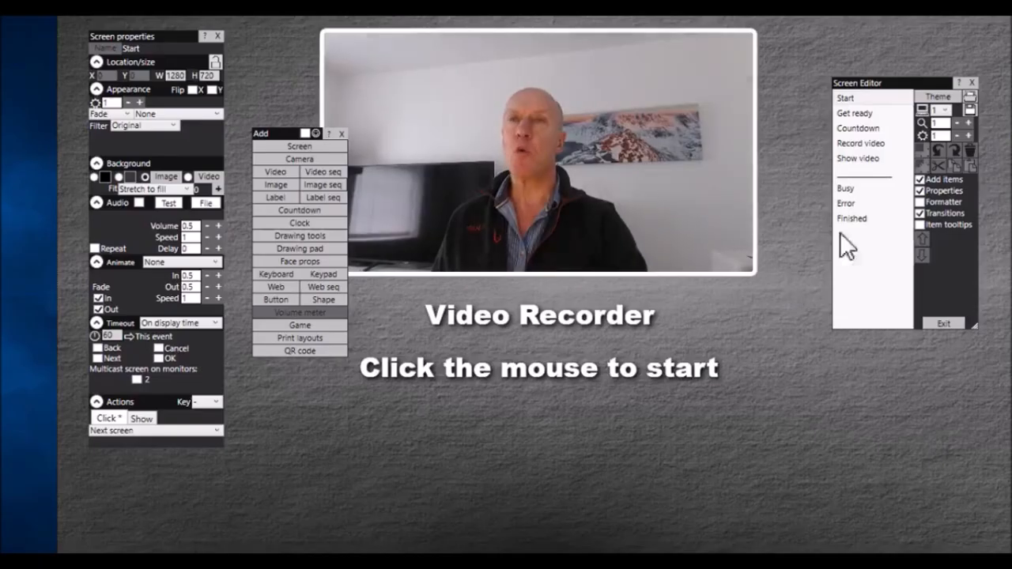
click(865, 112)
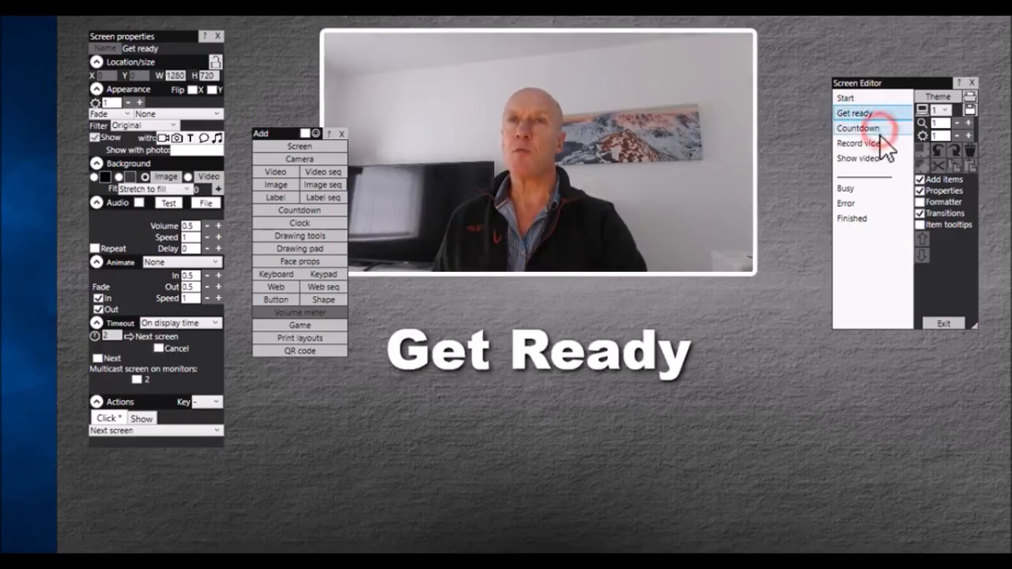
click(878, 127)
click(883, 143)
click(874, 159)
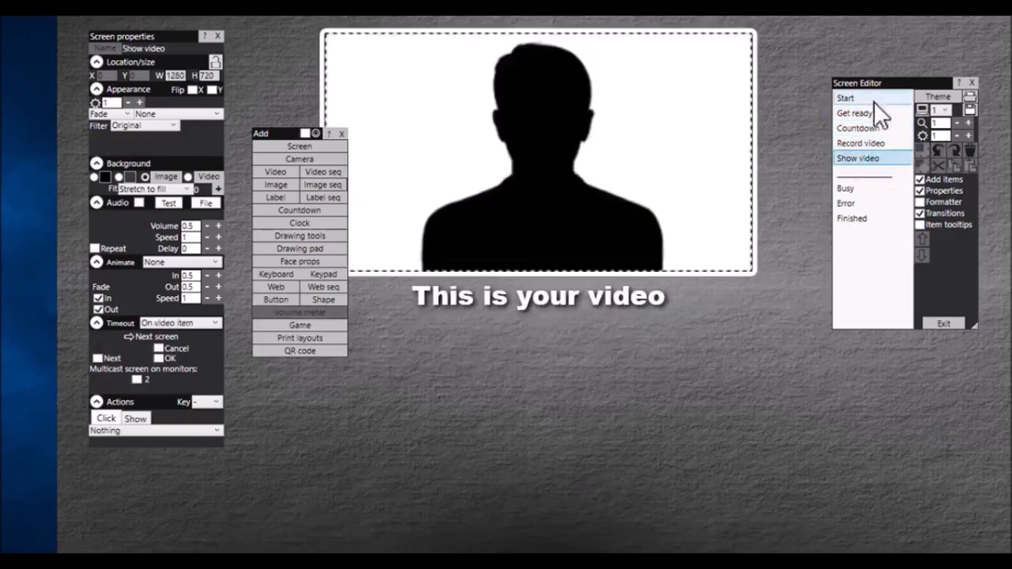
click(884, 83)
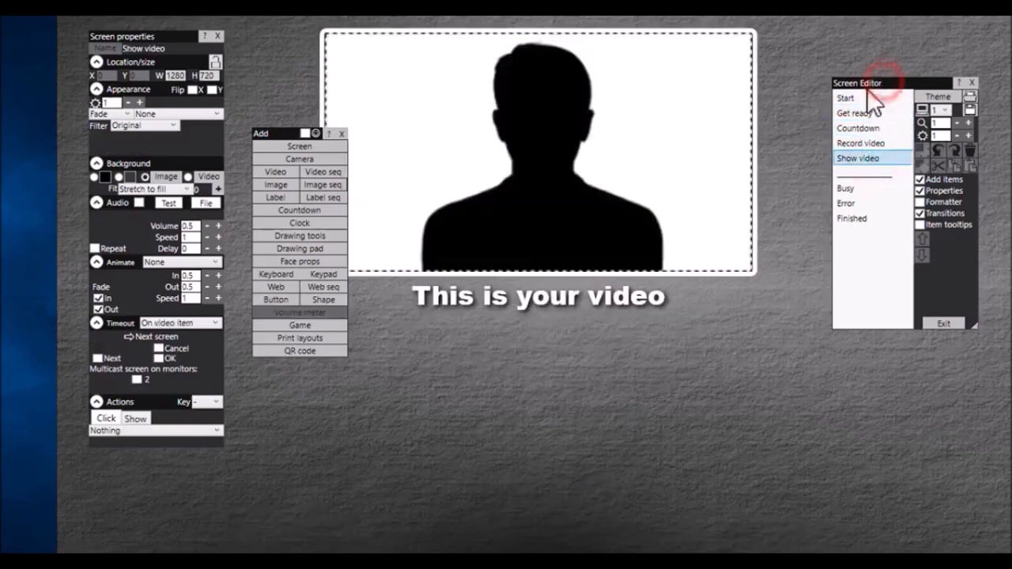
Step: Hide the add-items window and multicast monitor 1's Record video screen on monitor 2
click(880, 146)
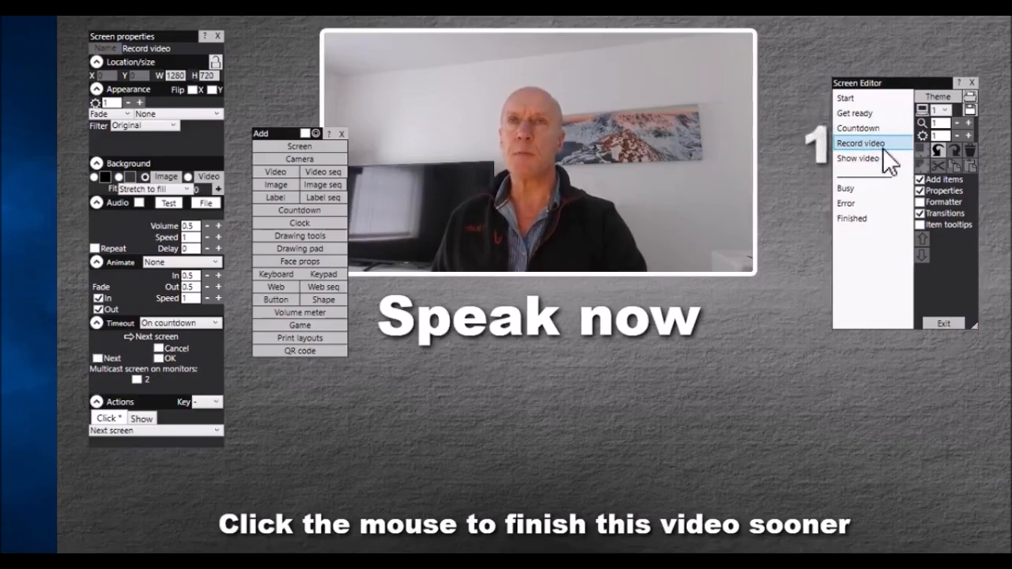
click(342, 135)
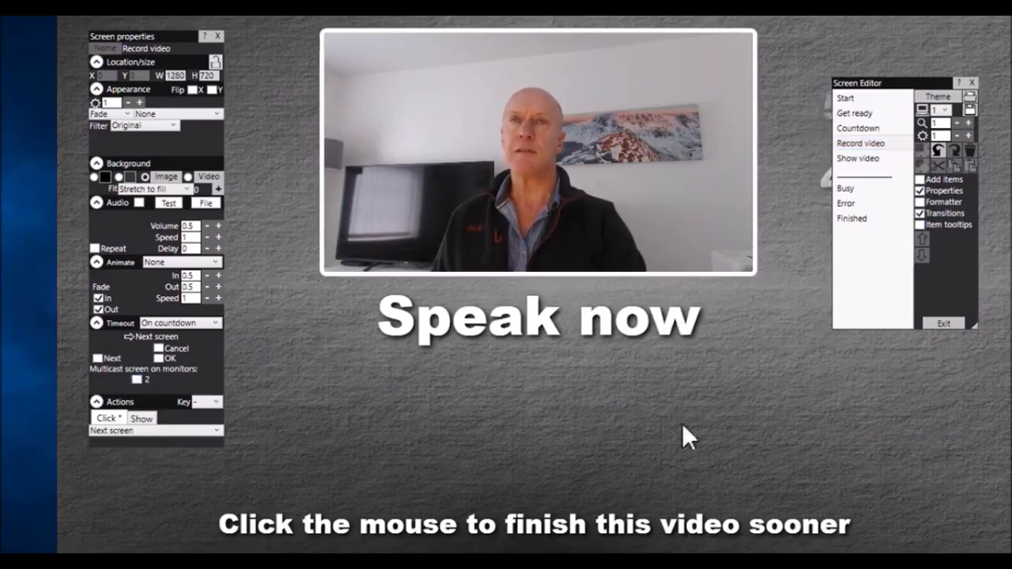
click(137, 379)
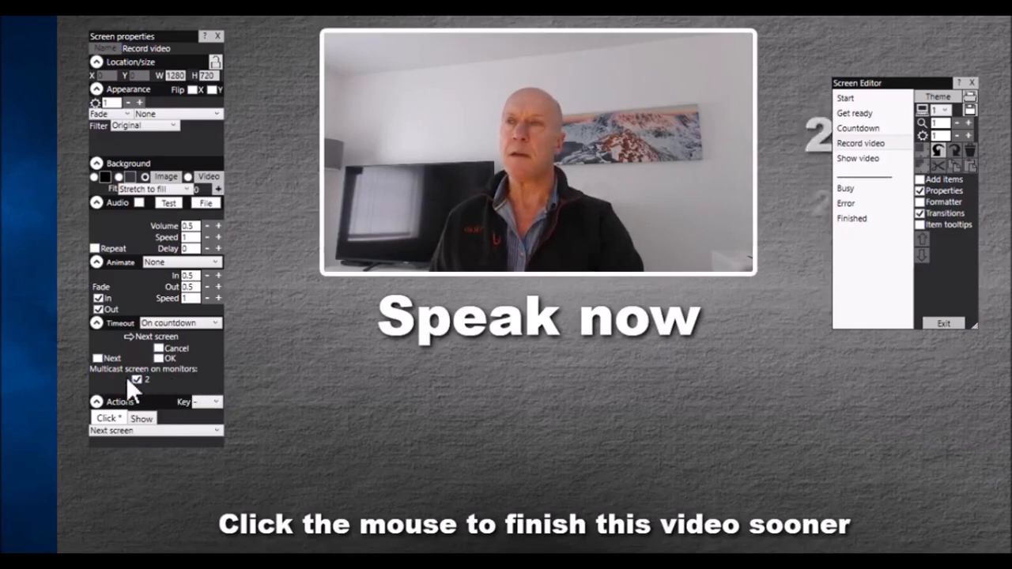
Step: Exit the screen editor and play the event to check the Record video screen on both monitors, ending the recording early
click(945, 324)
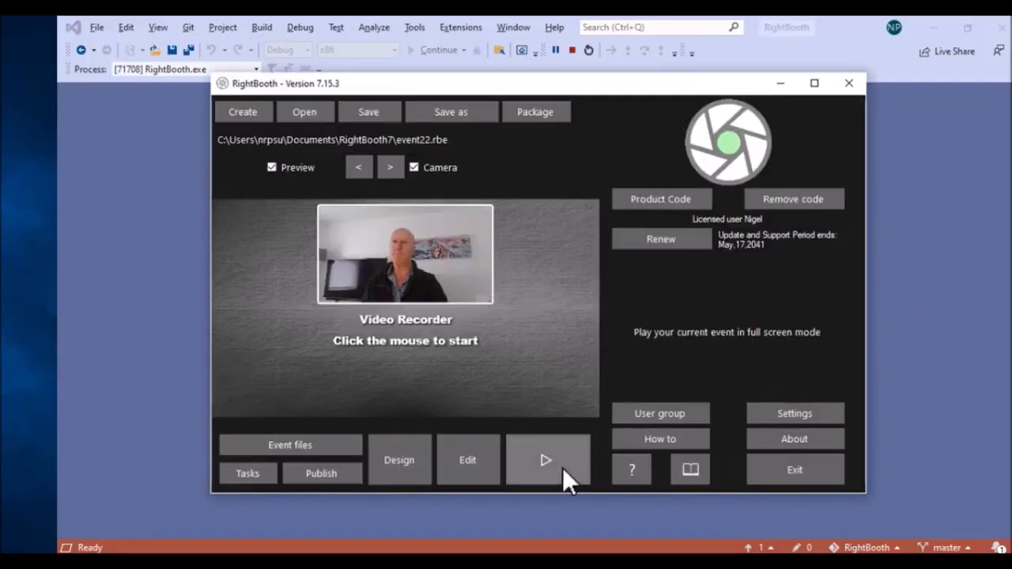
click(562, 467)
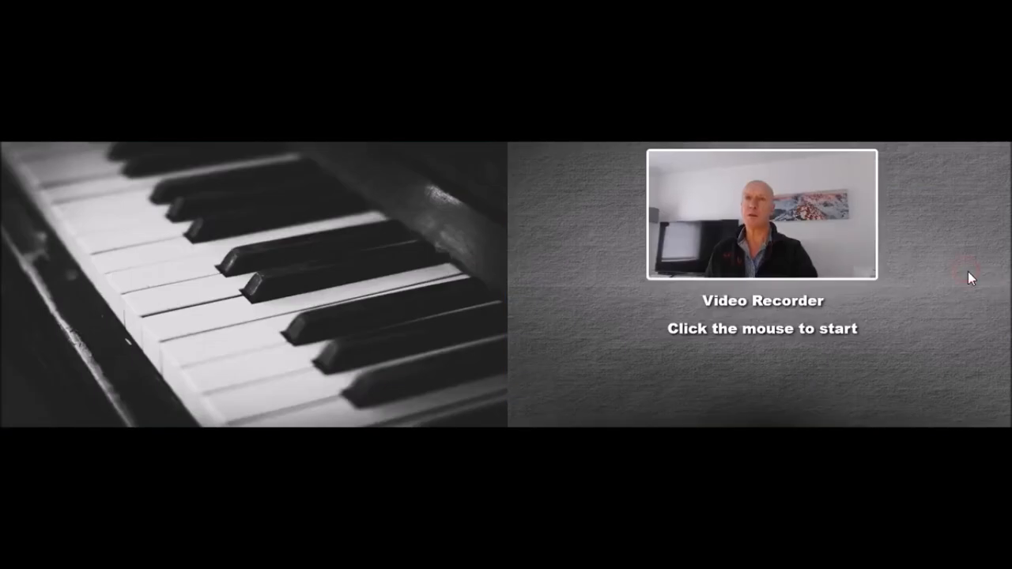
click(967, 272)
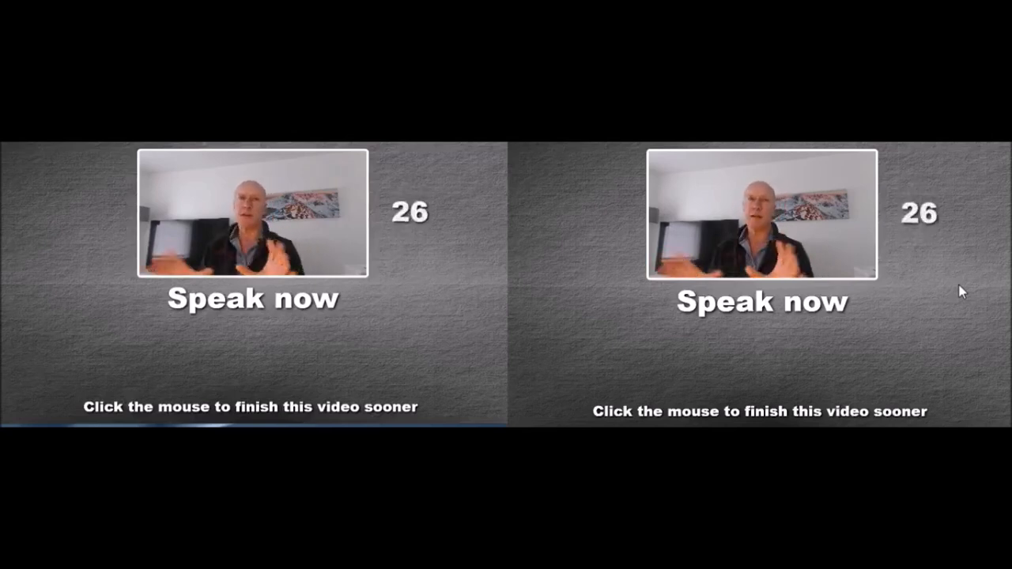
click(989, 297)
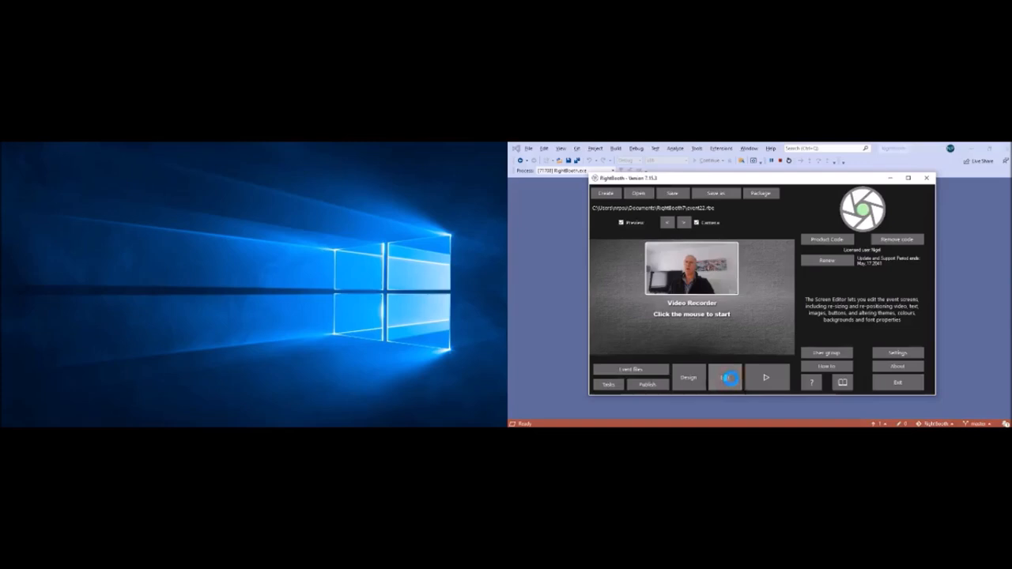
Step: Open the screen editor for monitor 2 and browse the background videos available for the Start 2 screen
click(731, 379)
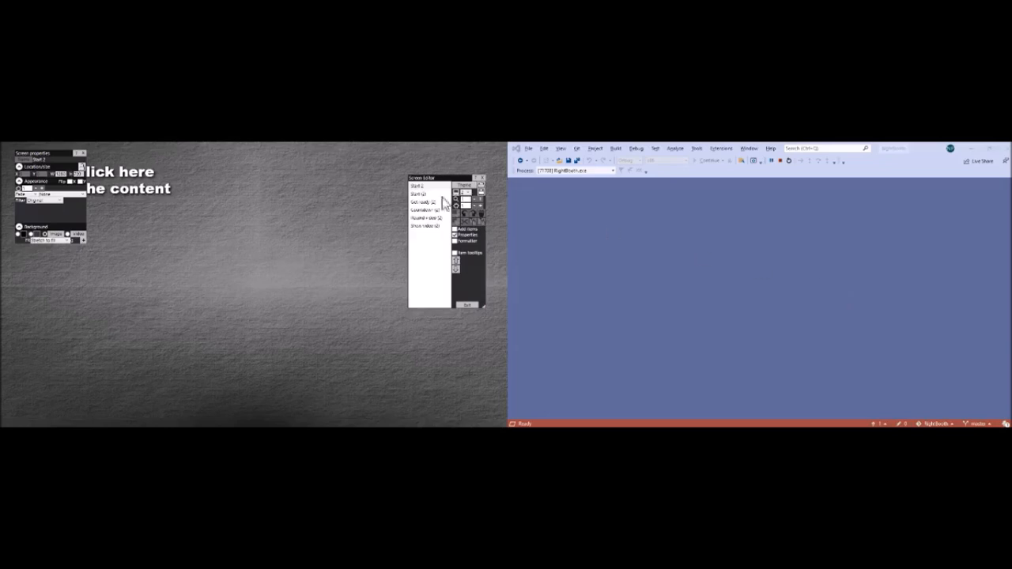
click(301, 208)
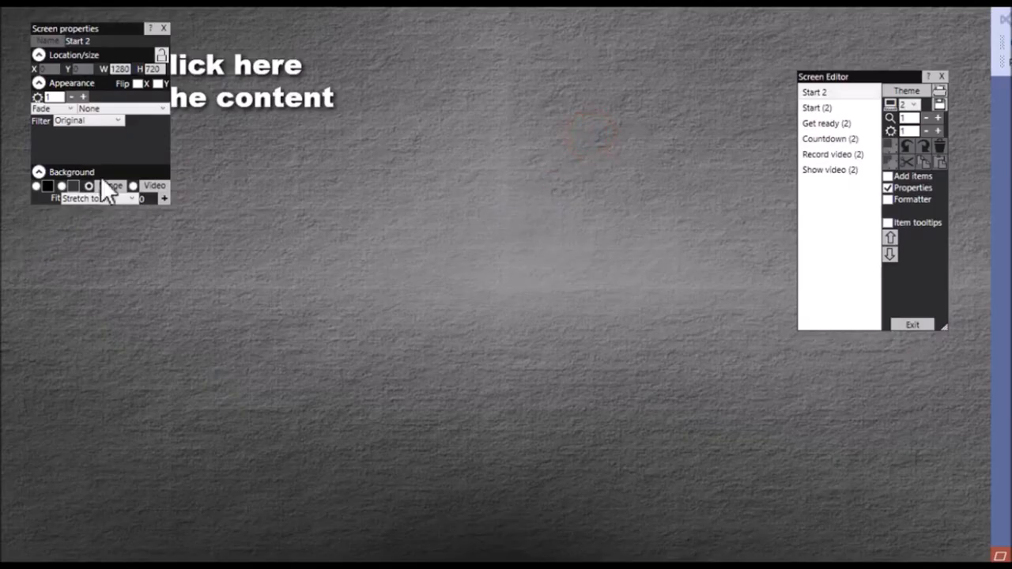
click(152, 187)
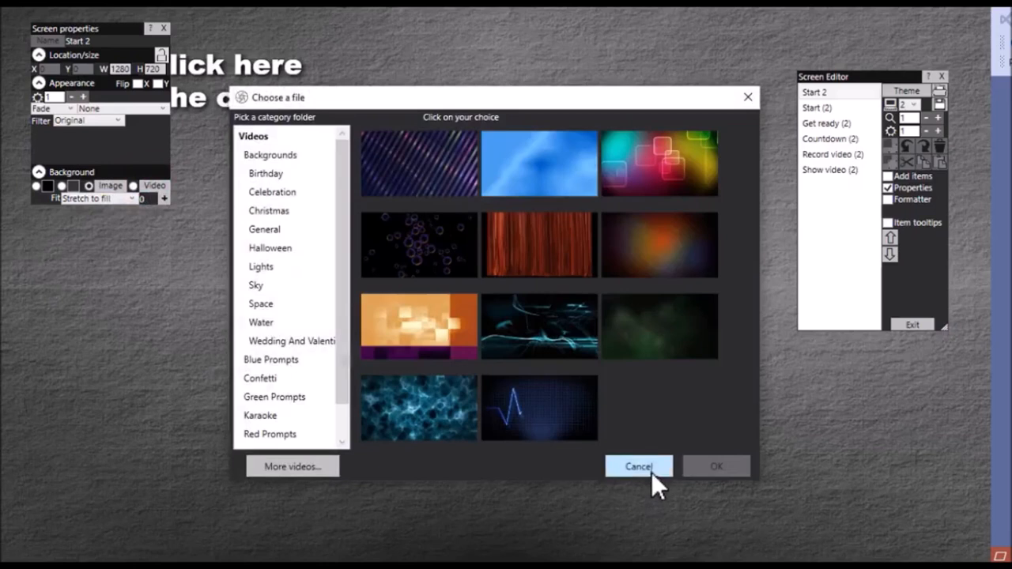
click(649, 468)
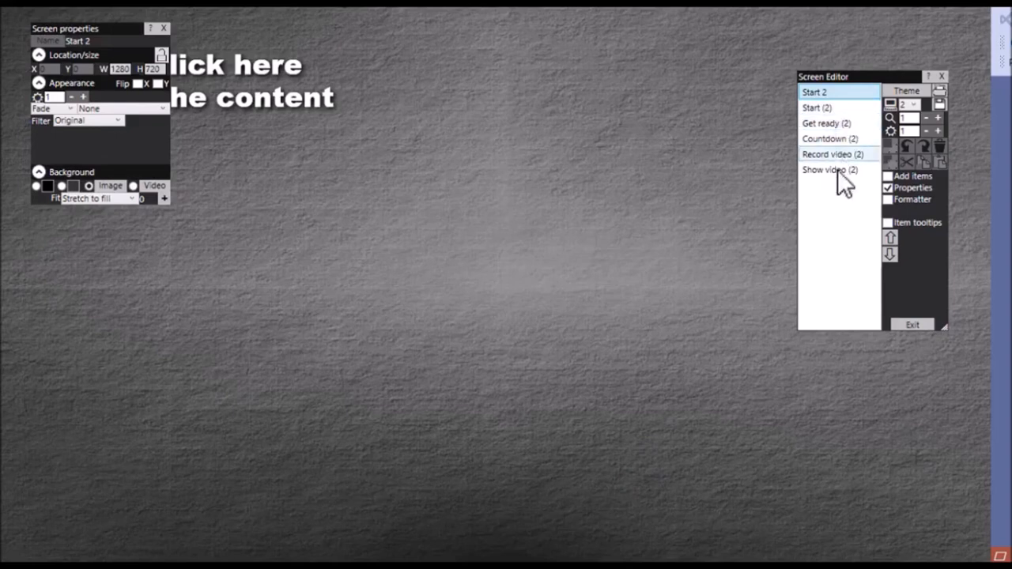
Step: Set the Start (2) screen's background to the multicolored video with glowing rounded squares
click(834, 109)
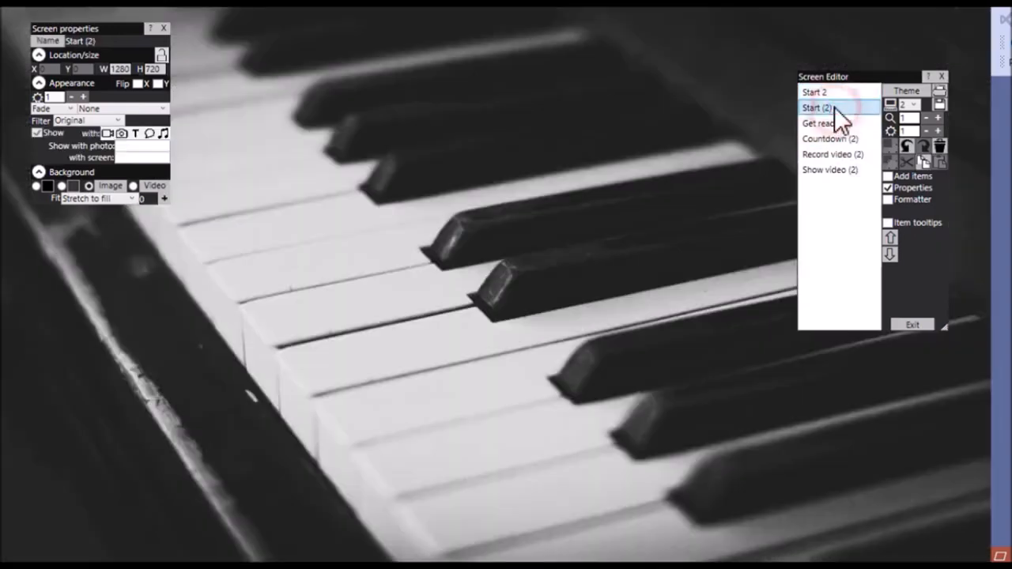
click(155, 187)
click(670, 166)
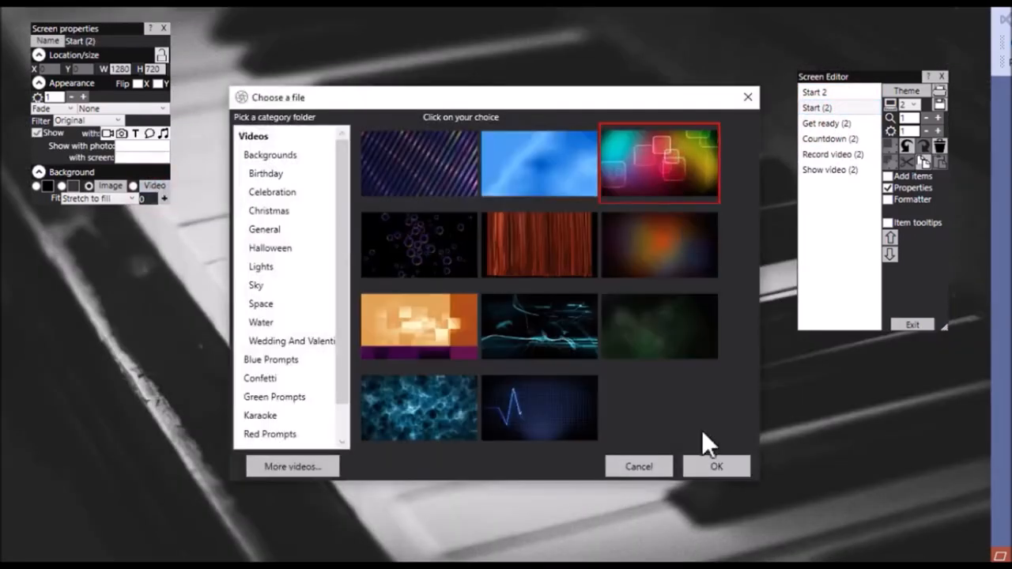
click(719, 467)
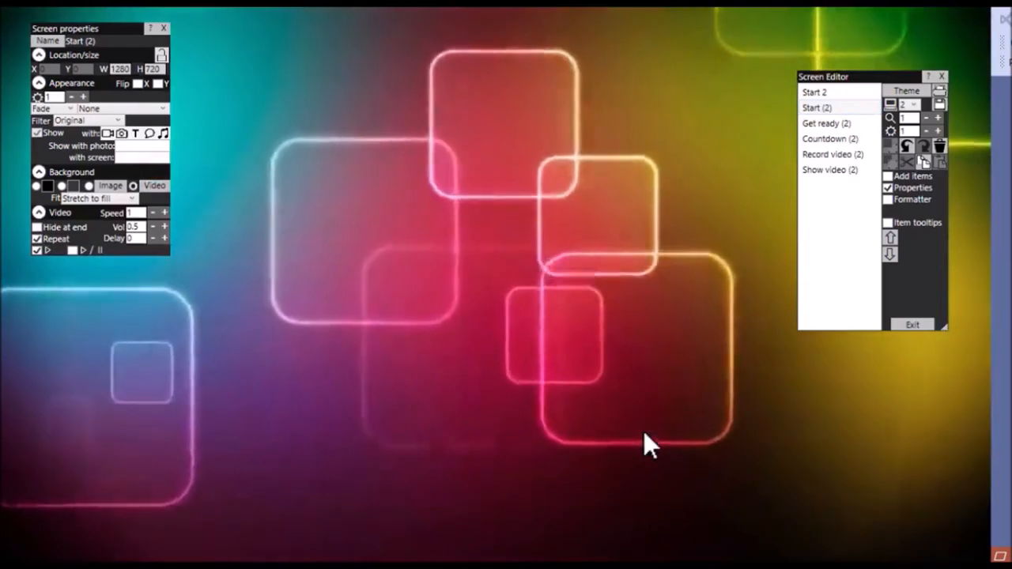
Step: Exit the screen editor and play the event in full screen with the new Start (2) video background
click(912, 325)
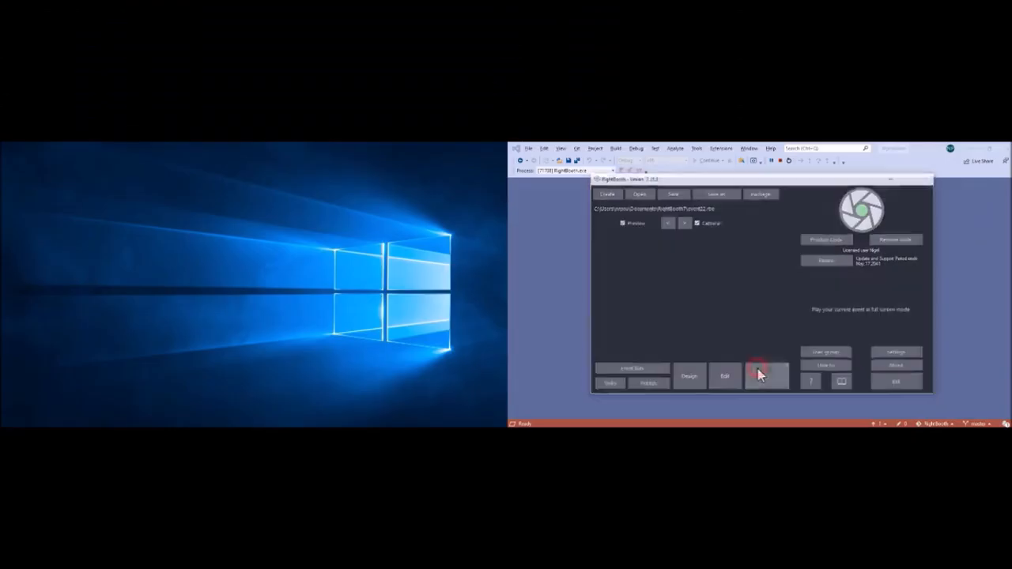
click(759, 373)
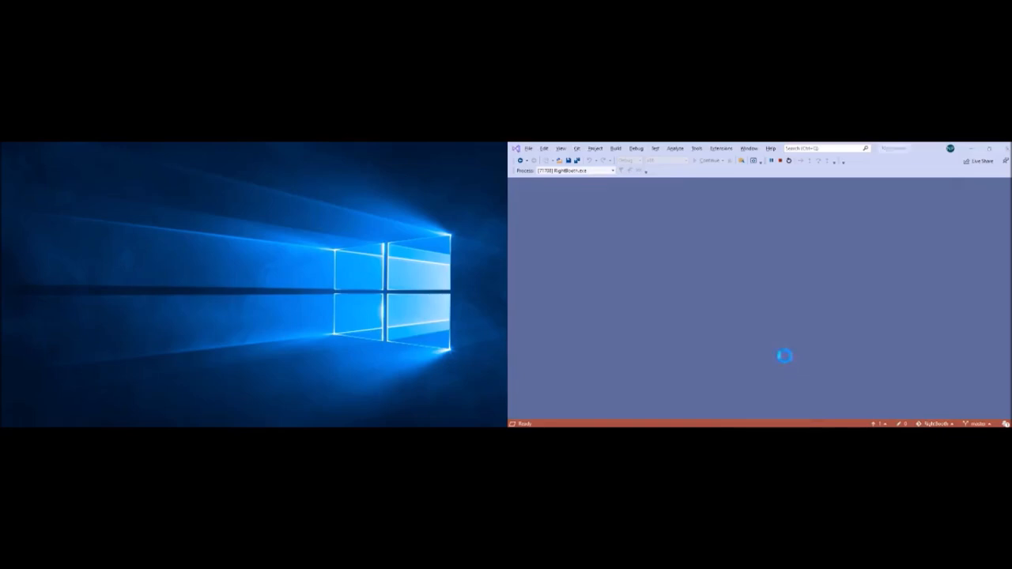